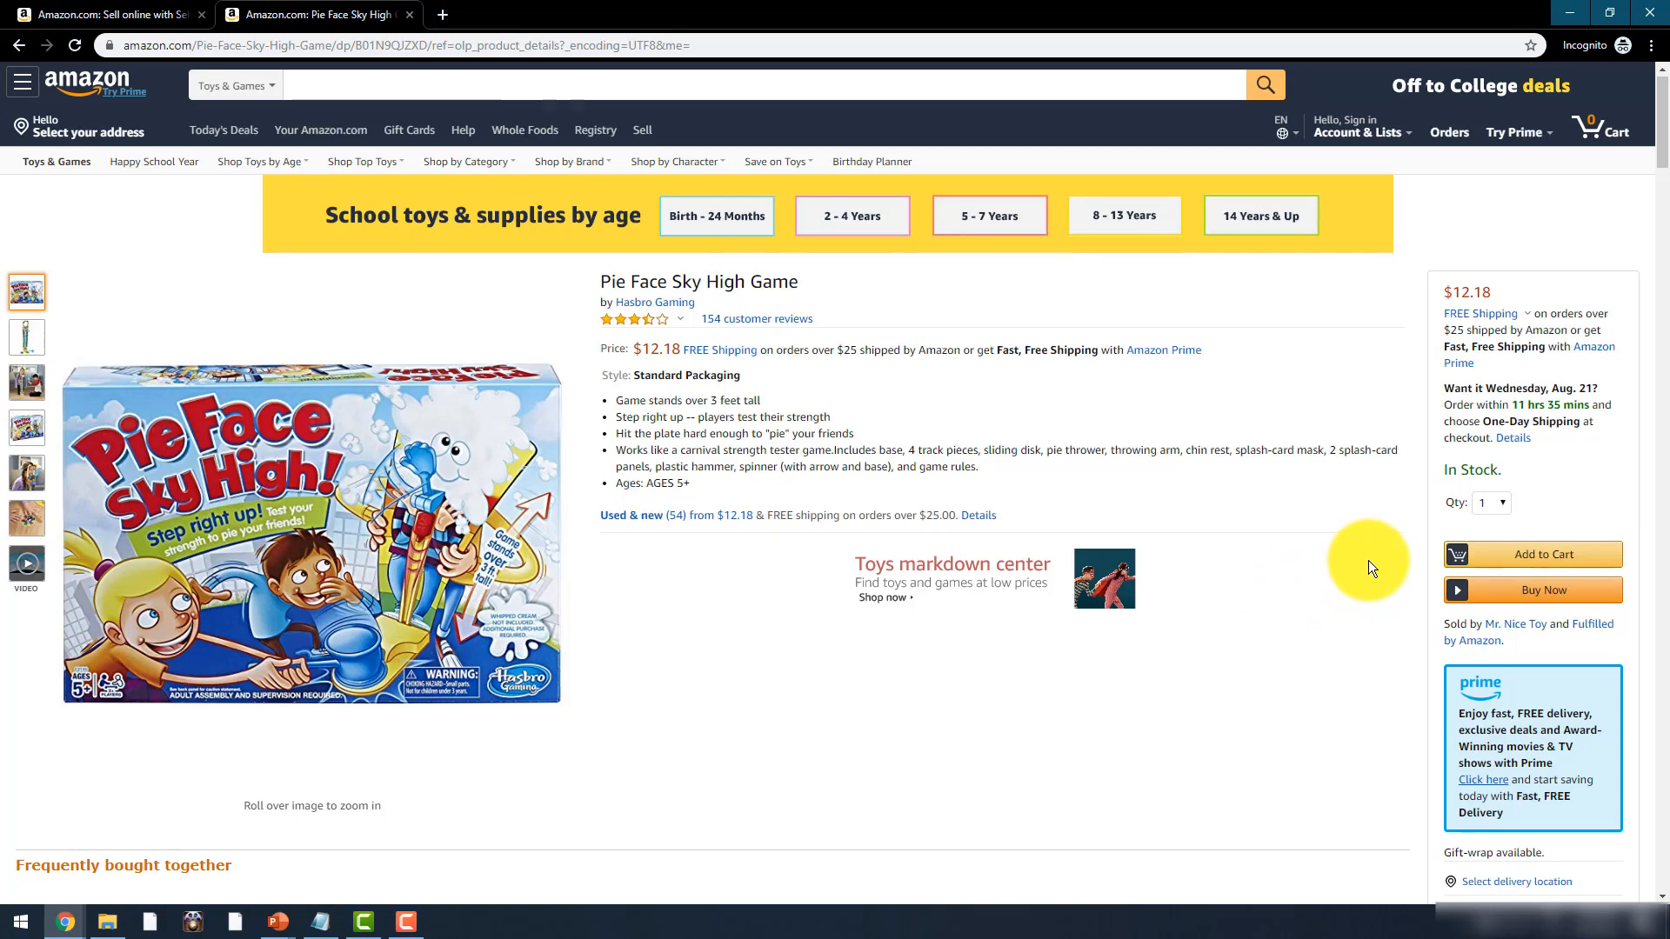
# - Browse the full list of new and used seller offers for the Pie Face game
pyautogui.scroll(-3, 1368, 561)
pyautogui.scroll(-4, 1368, 560)
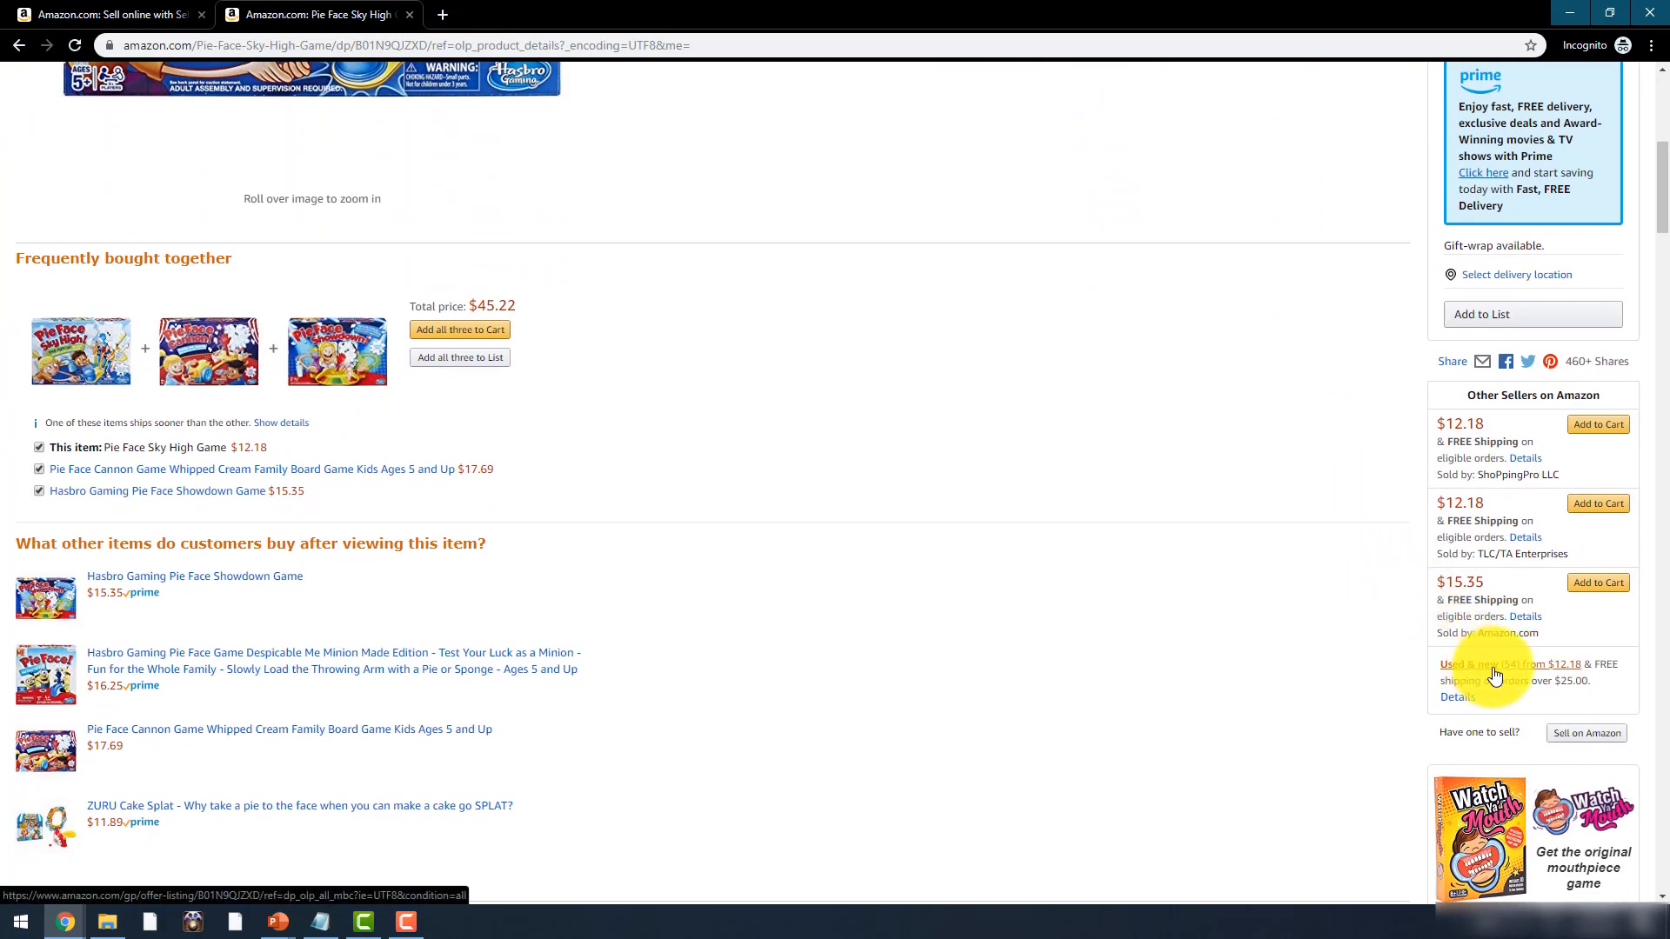
pyautogui.click(1493, 674)
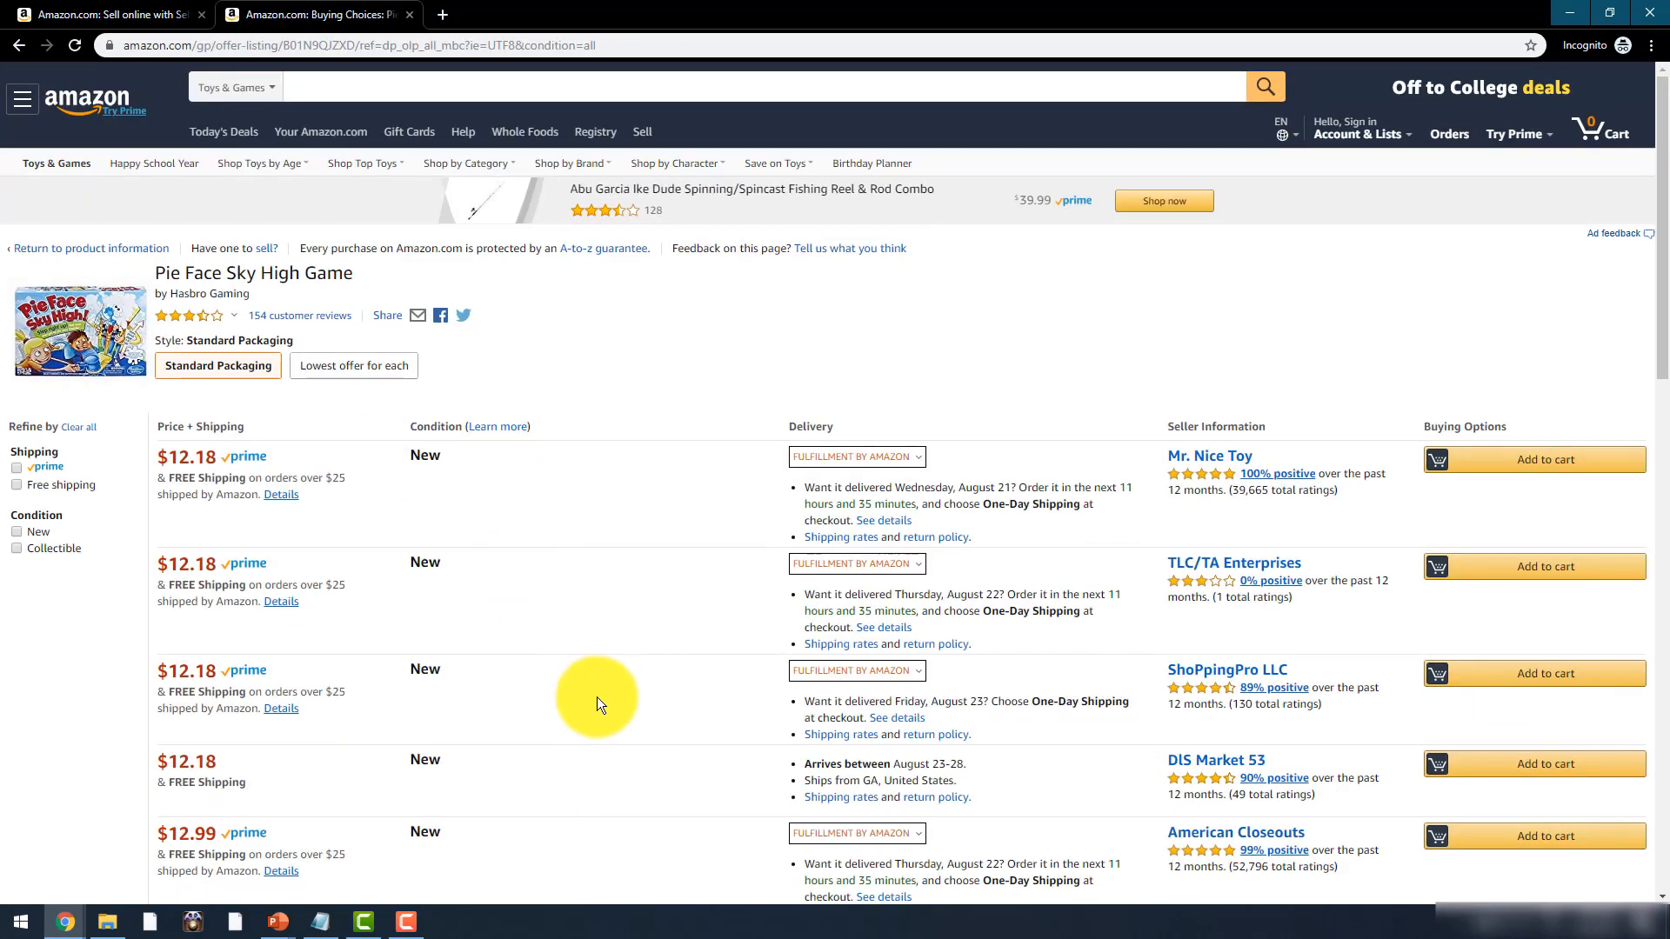
pyautogui.scroll(-5, 577, 696)
pyautogui.scroll(-4, 524, 471)
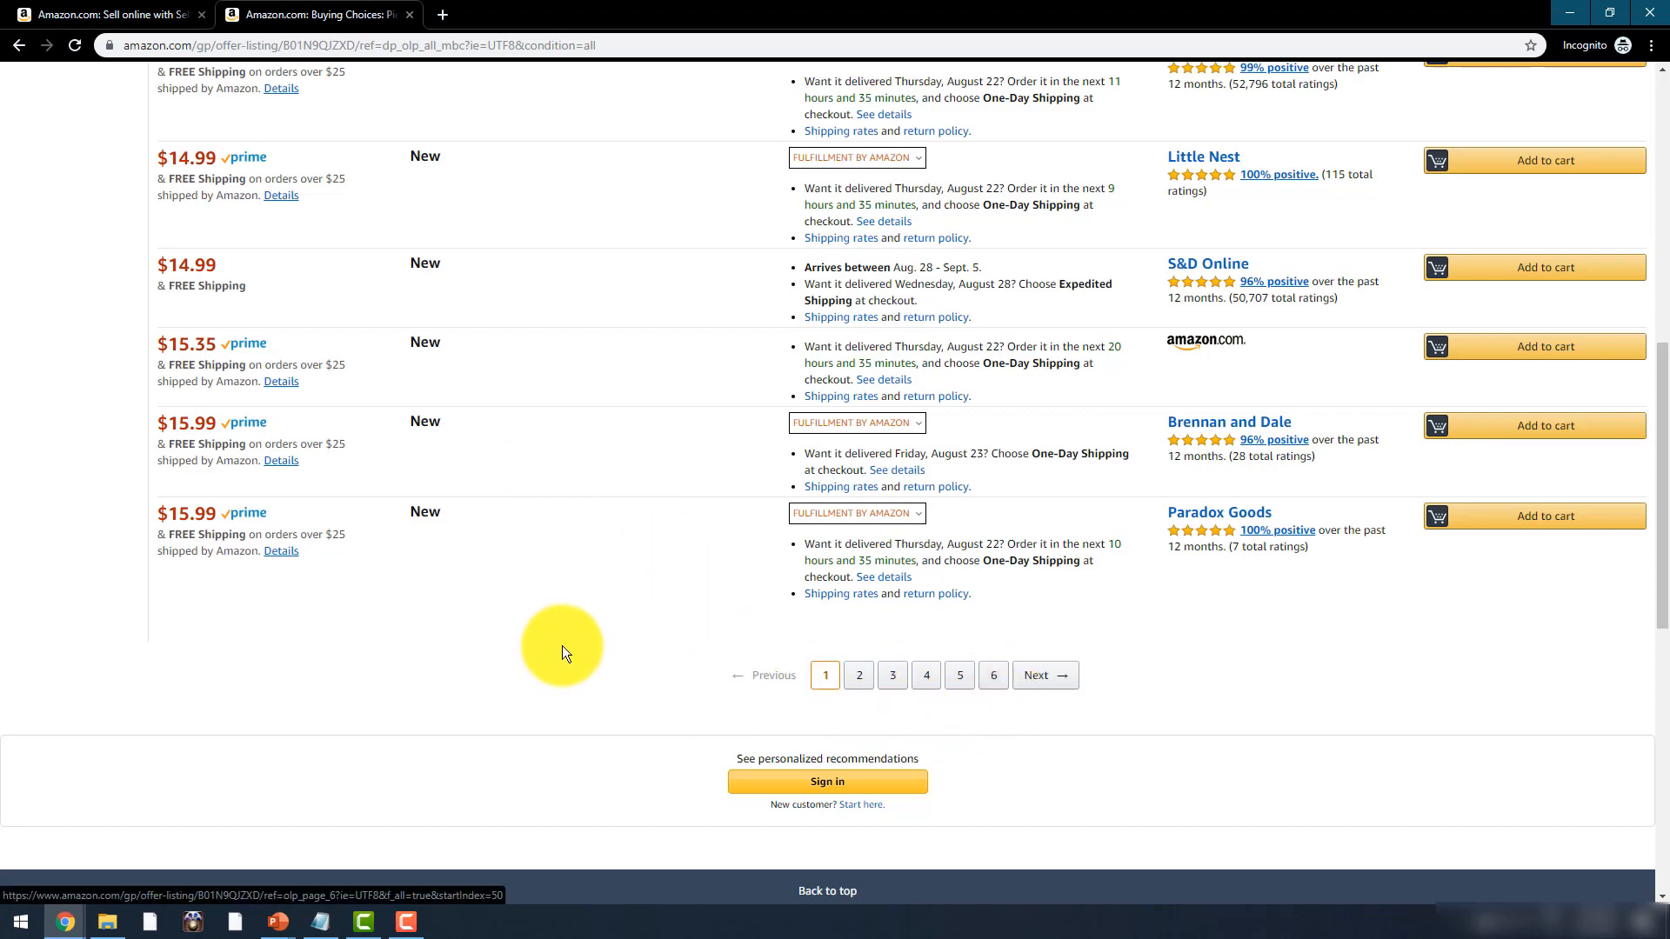
pyautogui.scroll(5, 562, 646)
pyautogui.scroll(3, 562, 645)
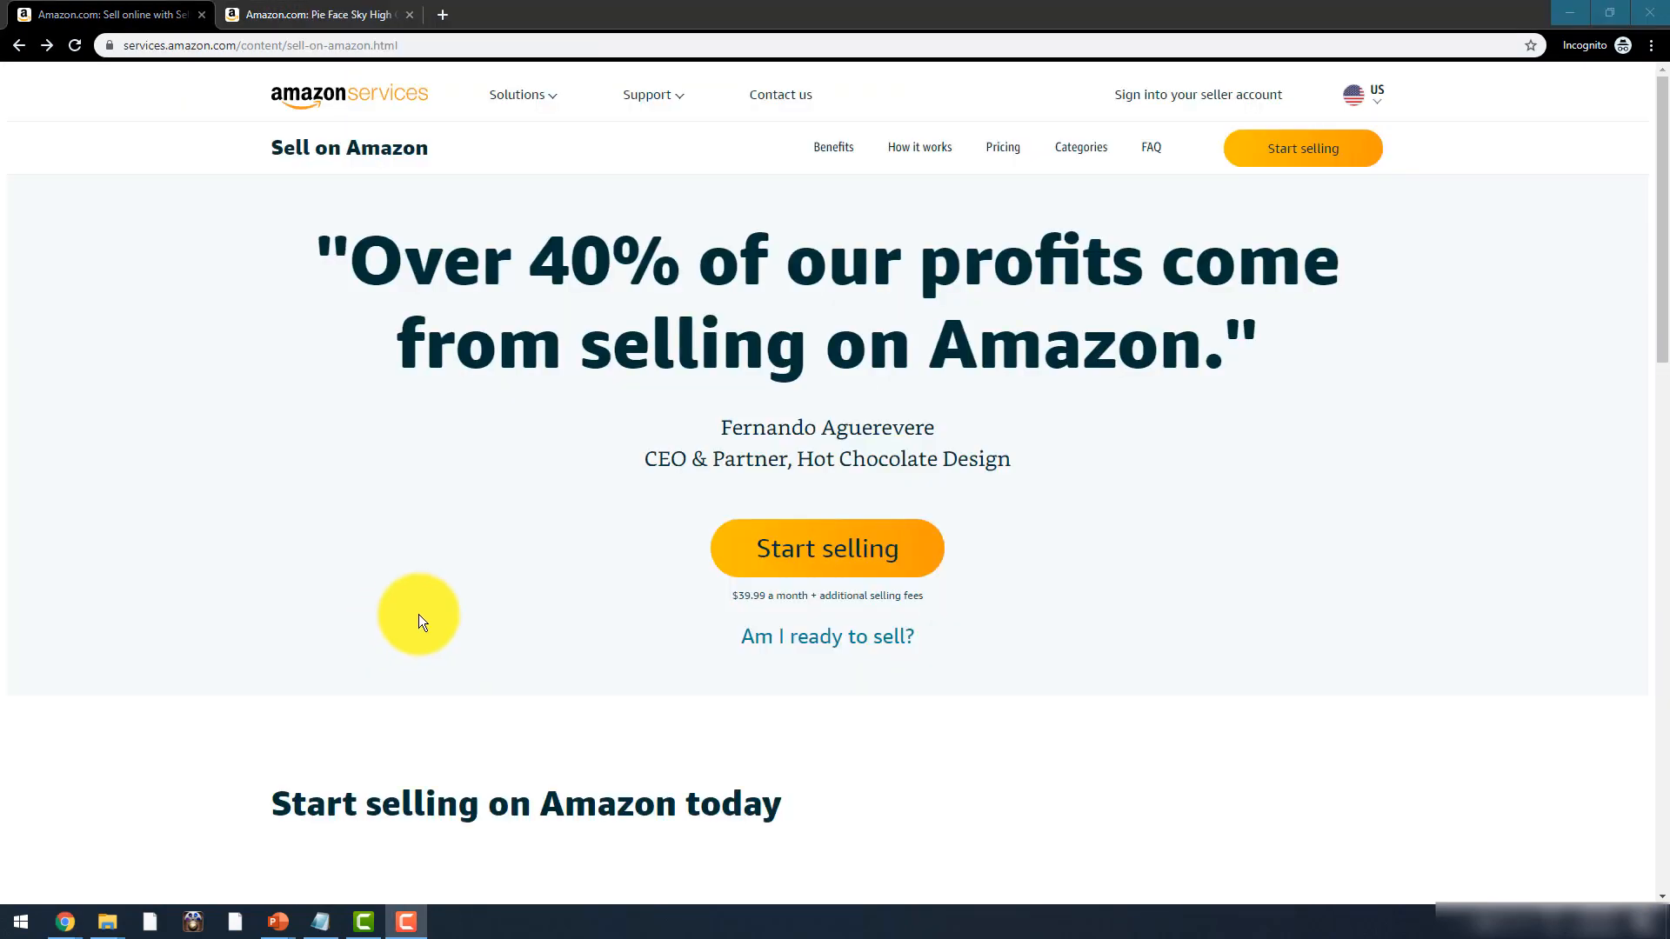
# - Sign up to sell and create an Amazon account with the seller's full name, e-mail and password
pyautogui.click(850, 559)
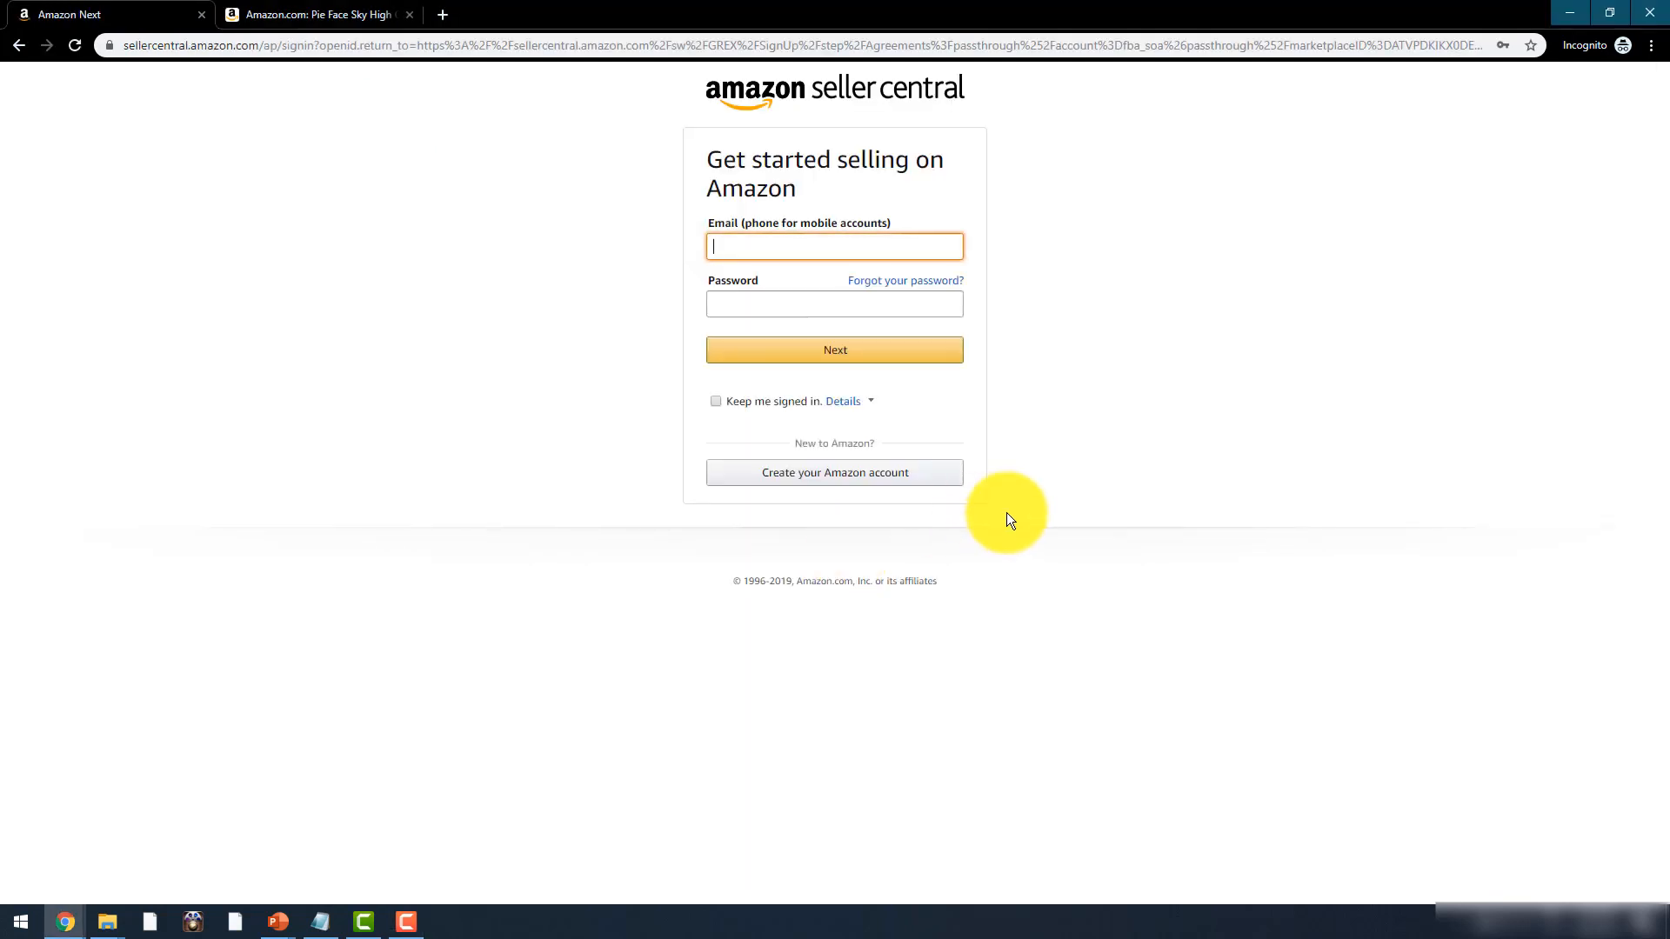
pyautogui.click(917, 481)
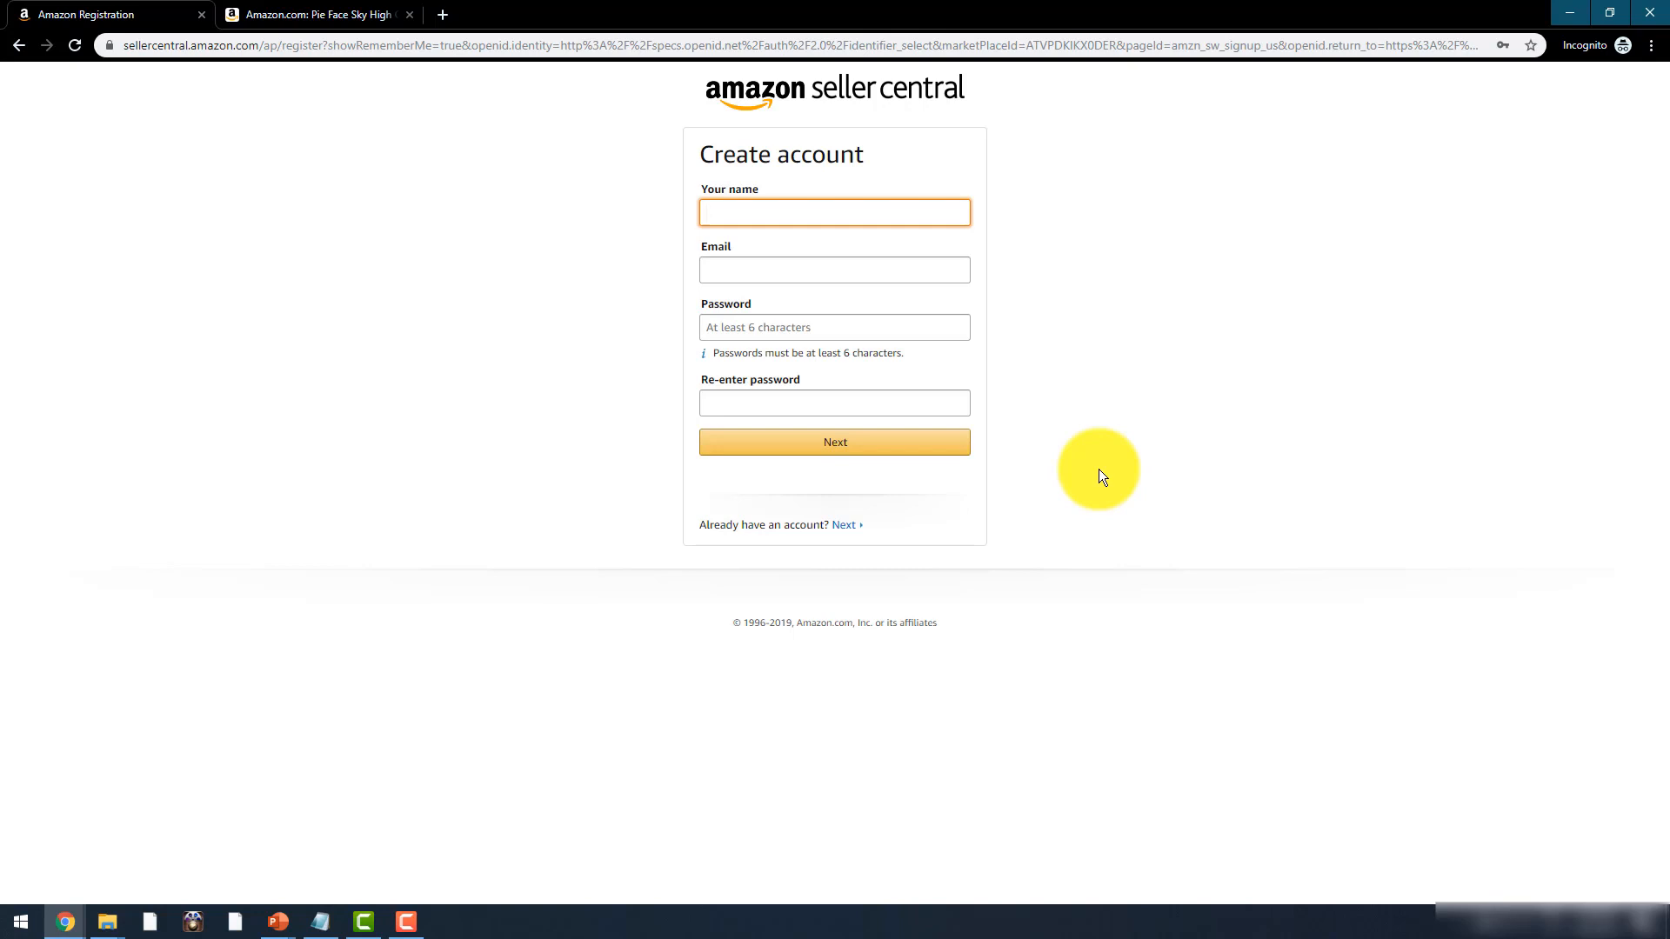
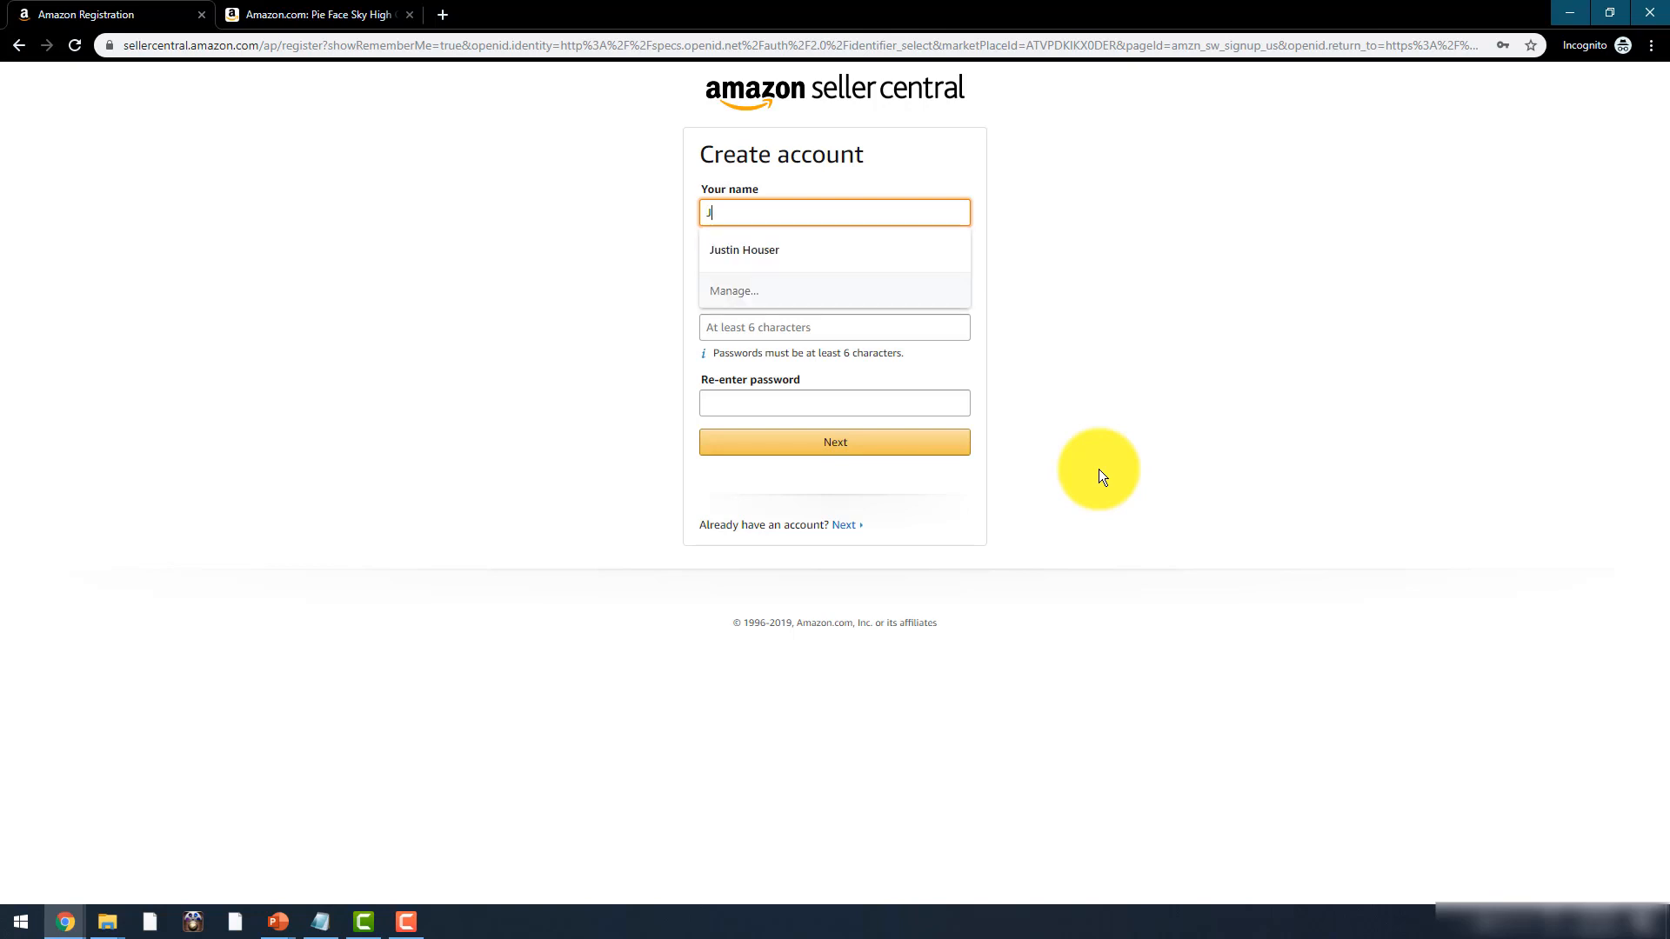
pyautogui.press('Tab')
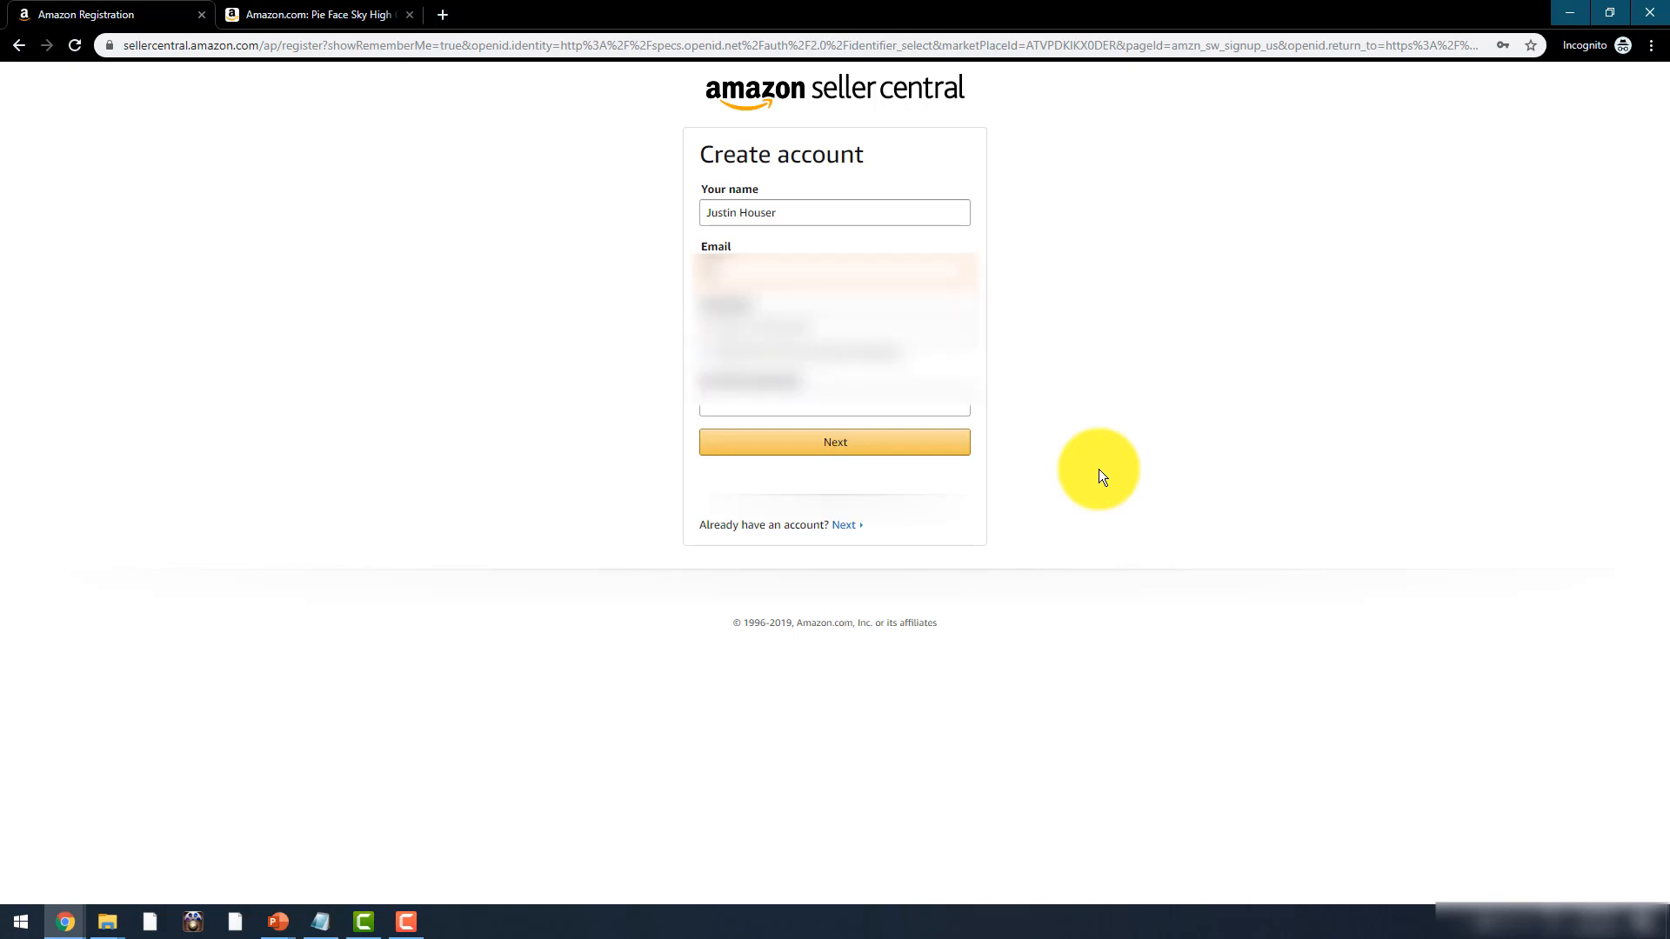
pyautogui.write('...')
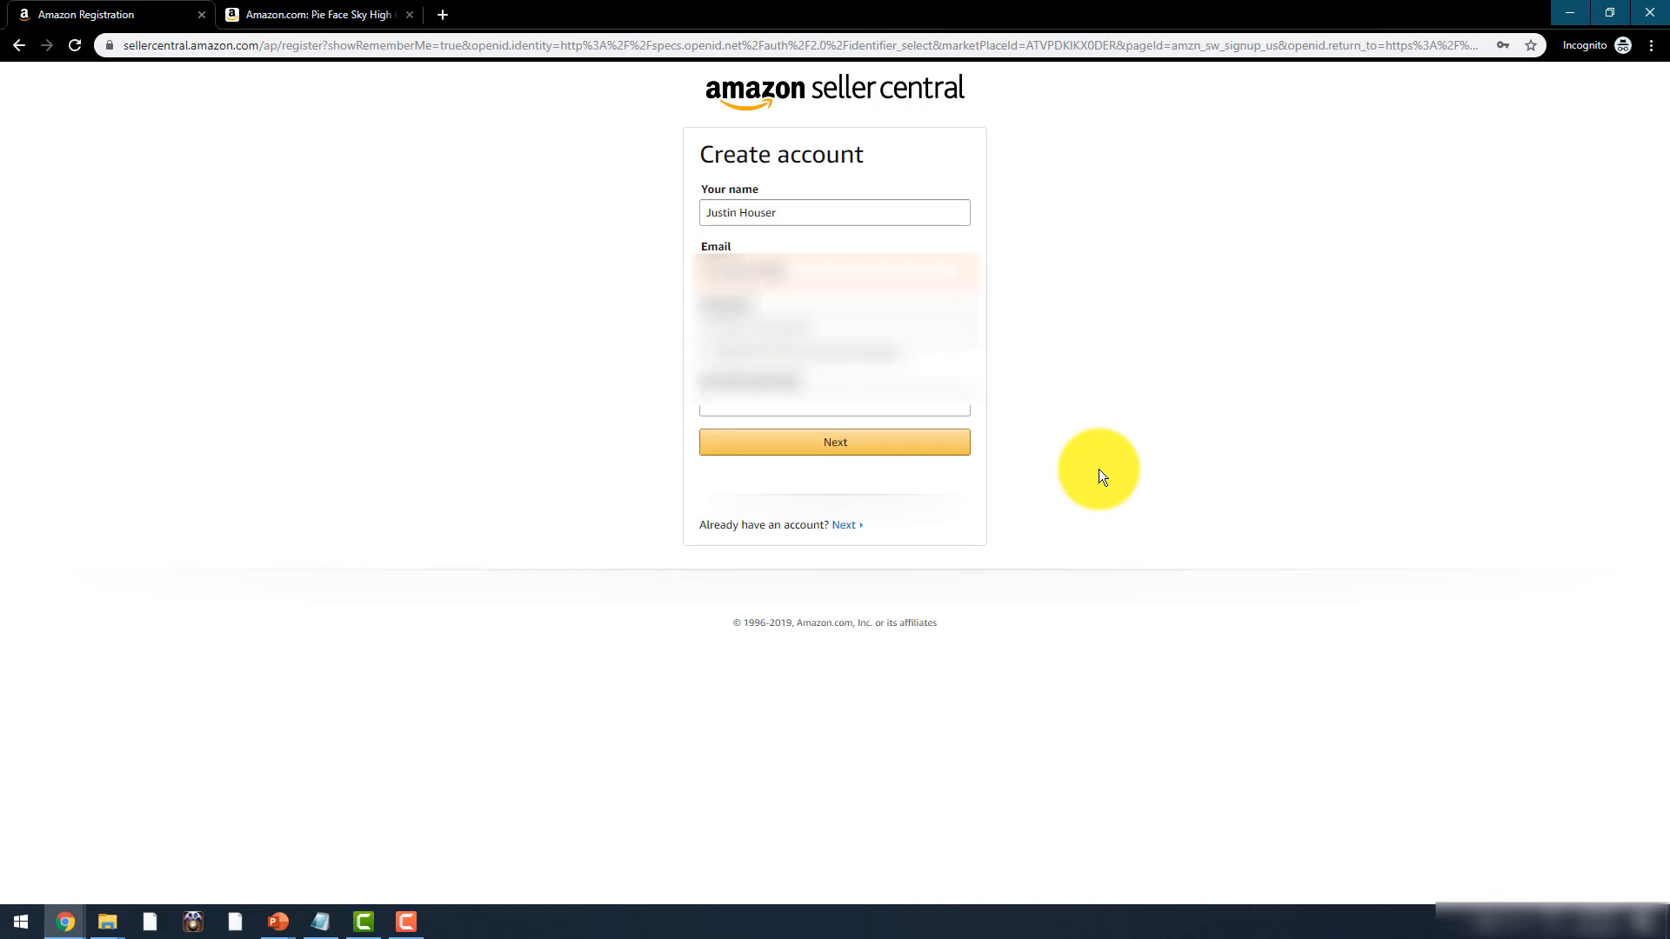
pyautogui.write('...')
pyautogui.press('Tab')
pyautogui.write('•')
pyautogui.press('Tab')
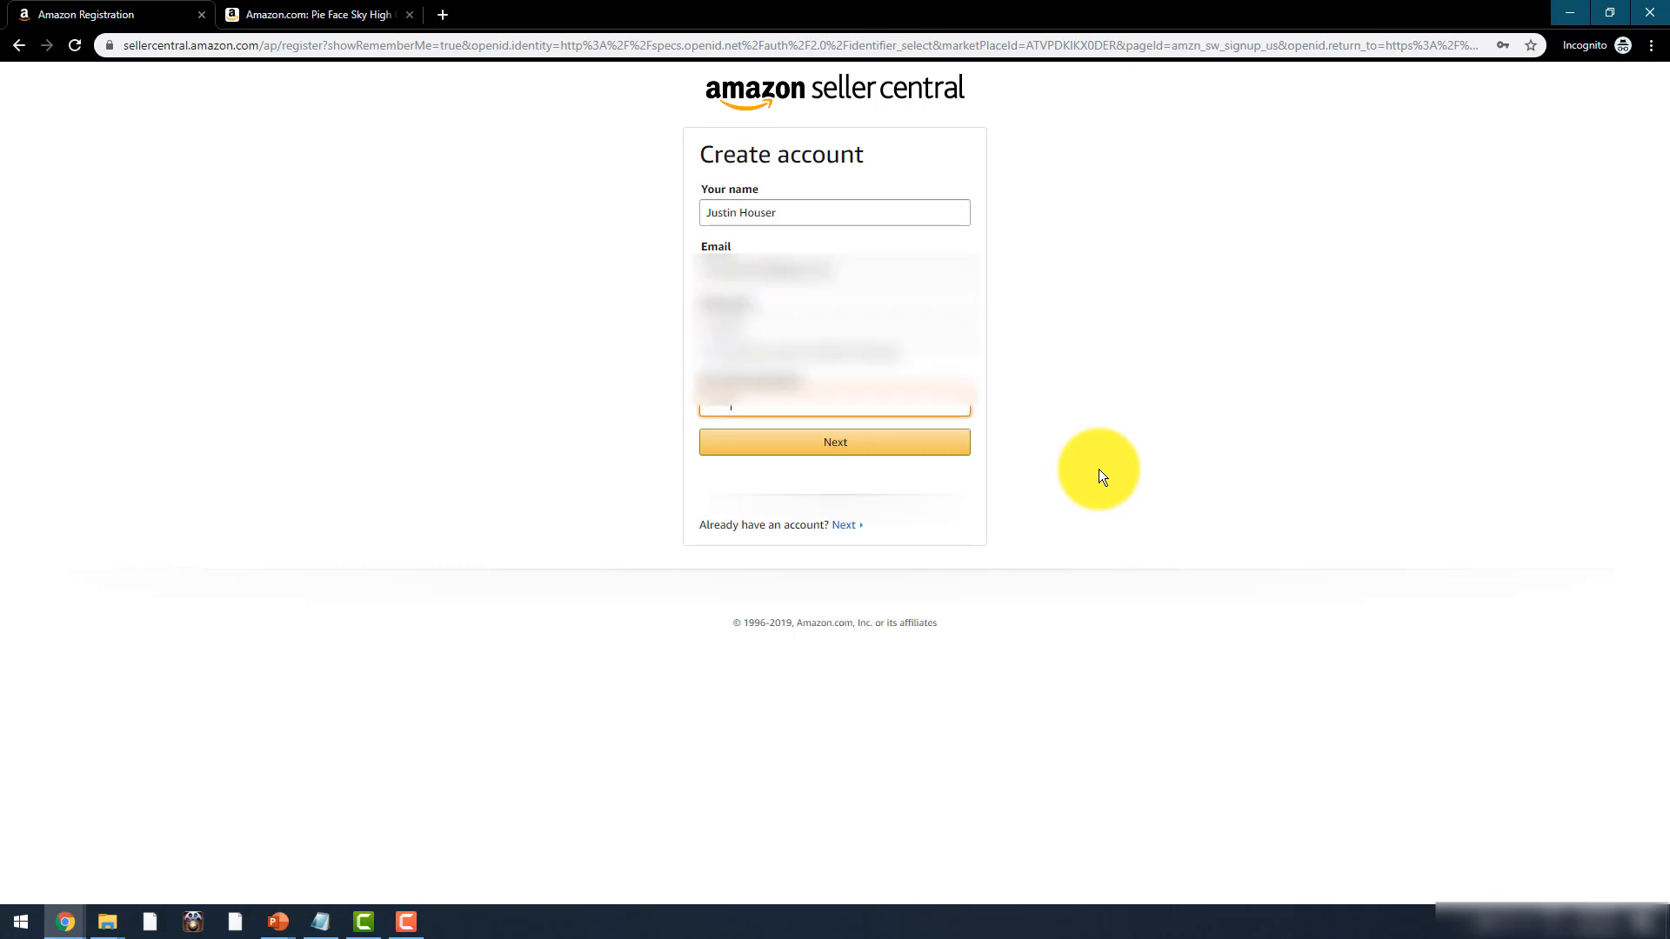
pyautogui.press('Return')
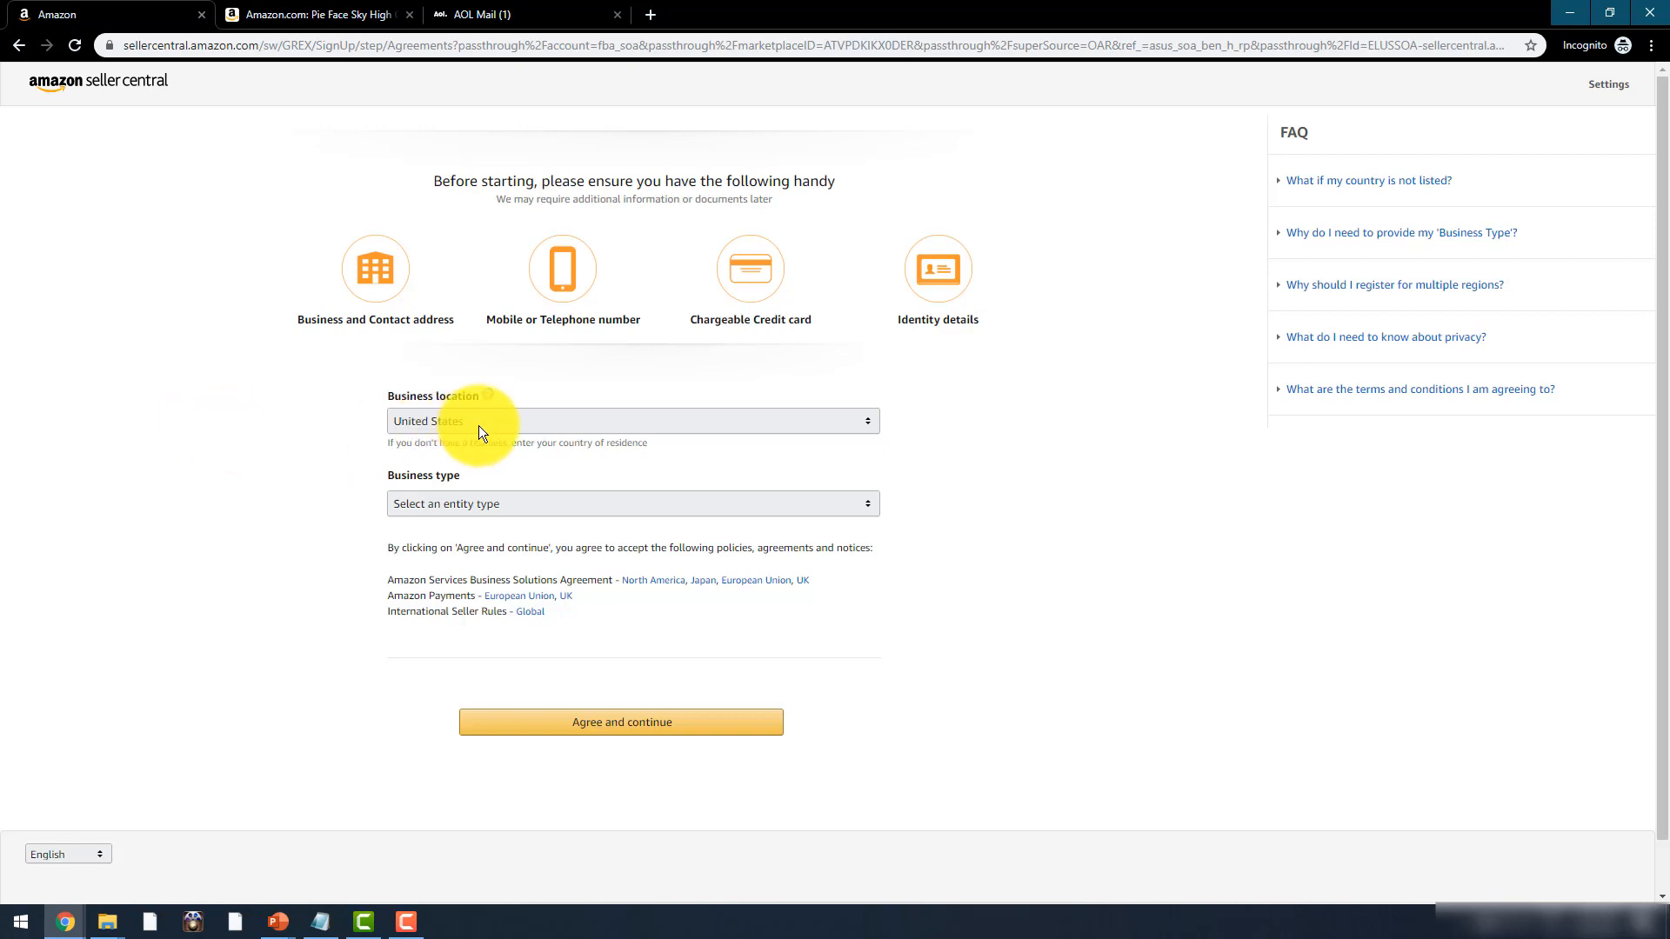
# - Set business location to United States and business type to 'None, I am an individual'
pyautogui.click(517, 422)
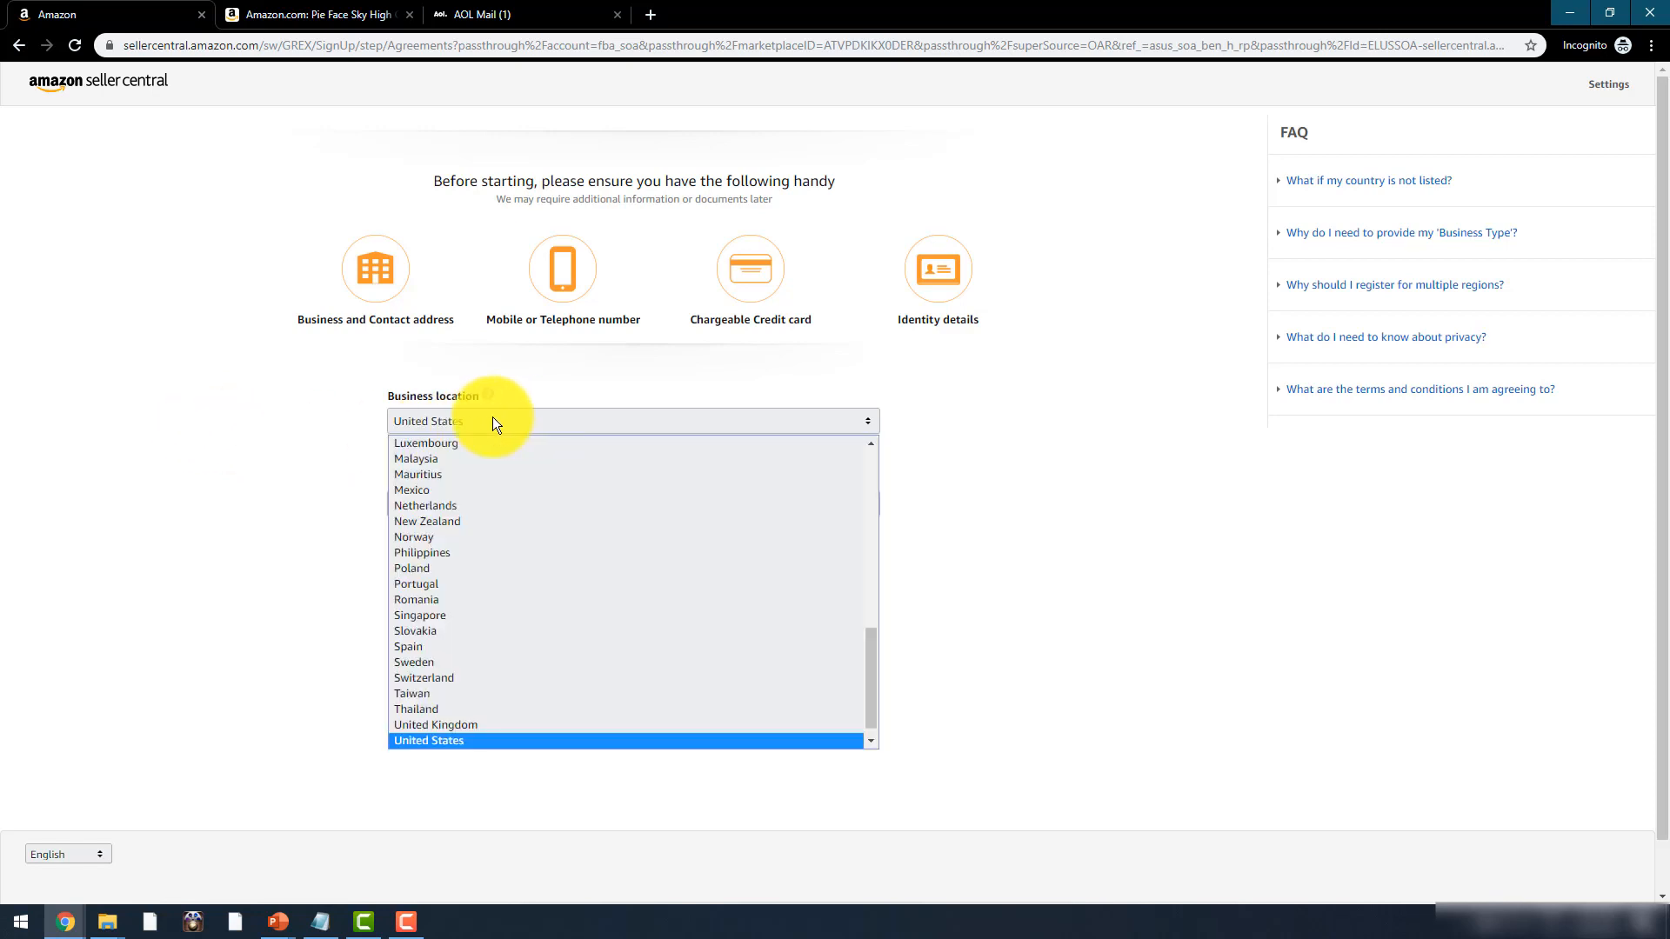
pyautogui.click(302, 426)
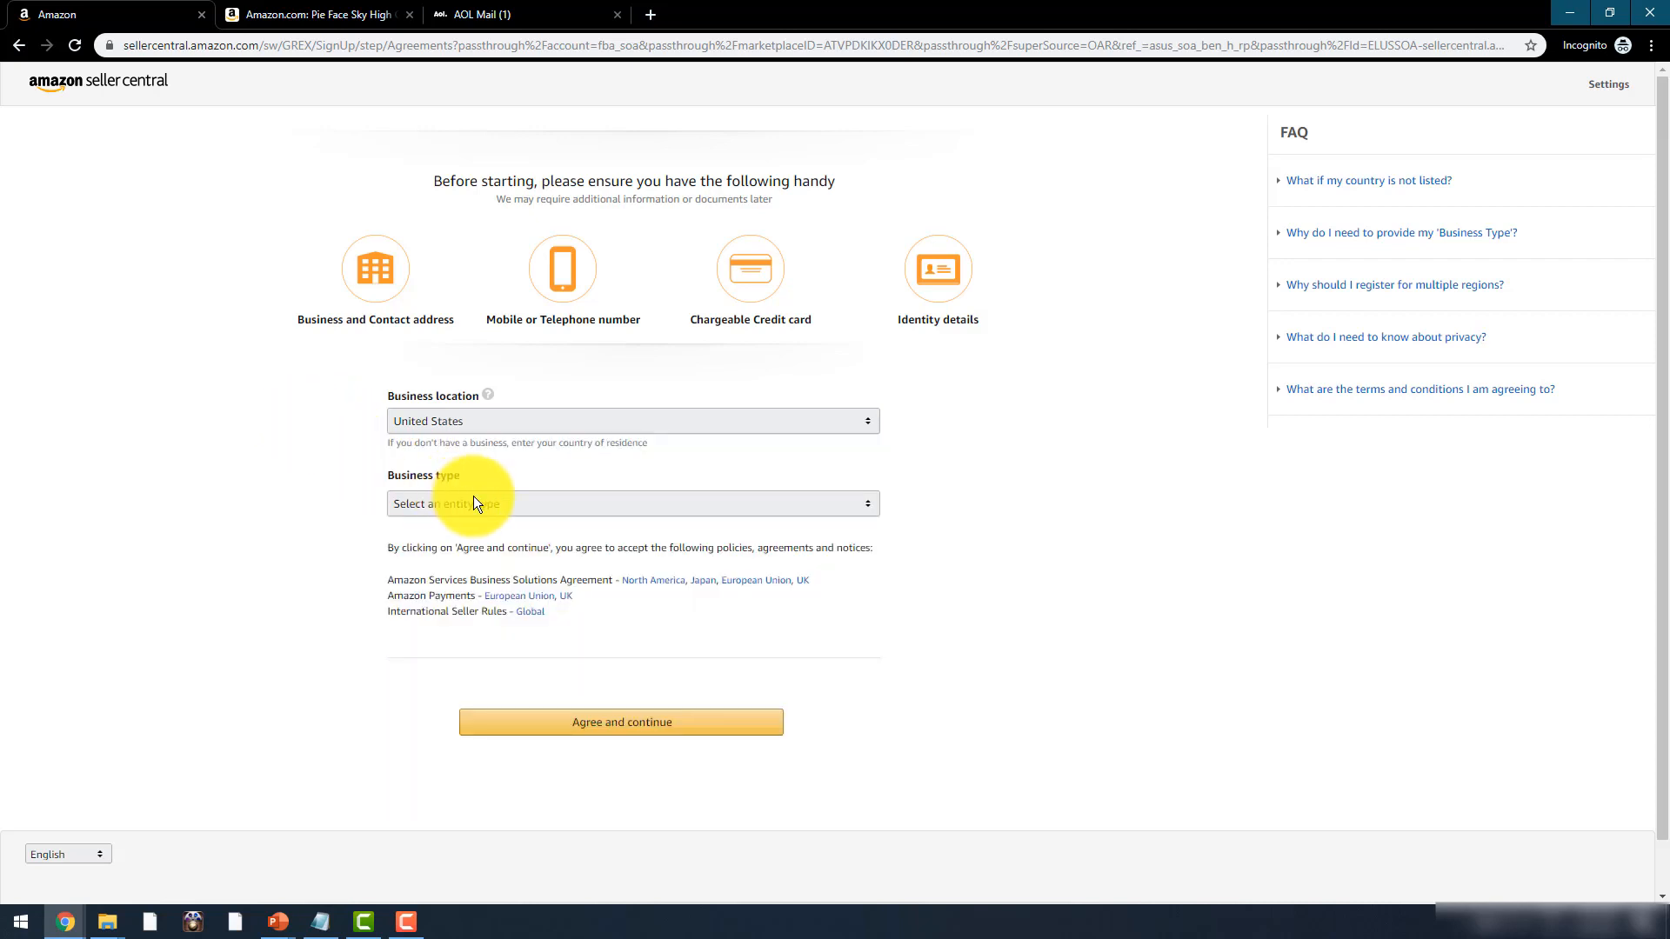
pyautogui.click(544, 508)
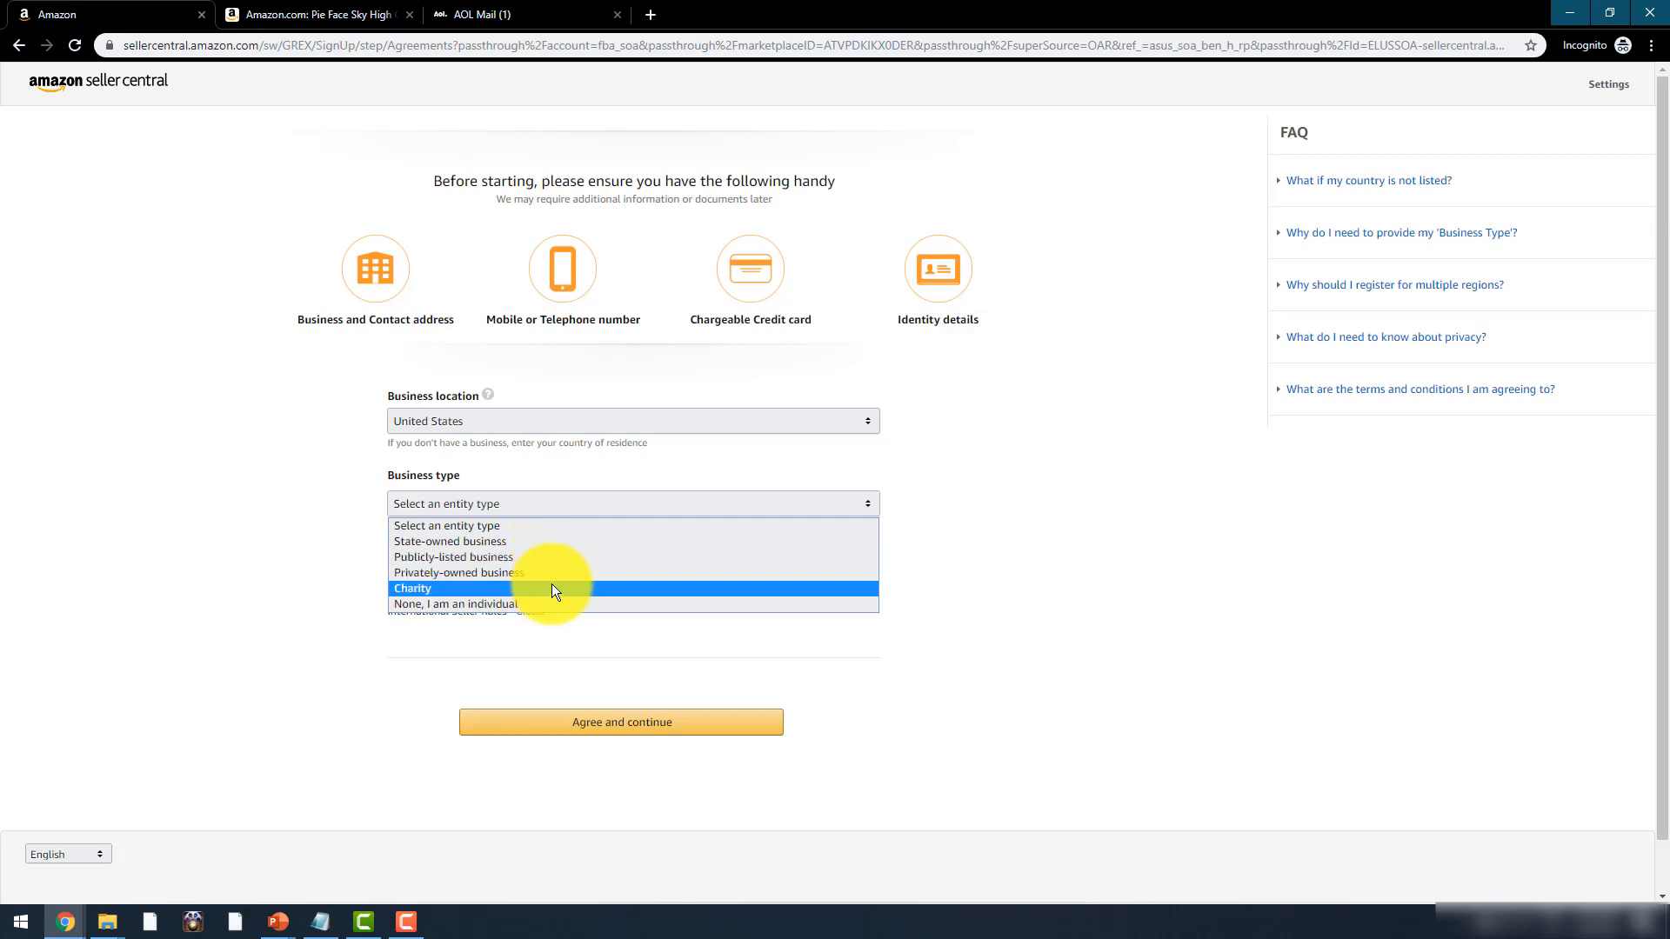
pyautogui.click(558, 605)
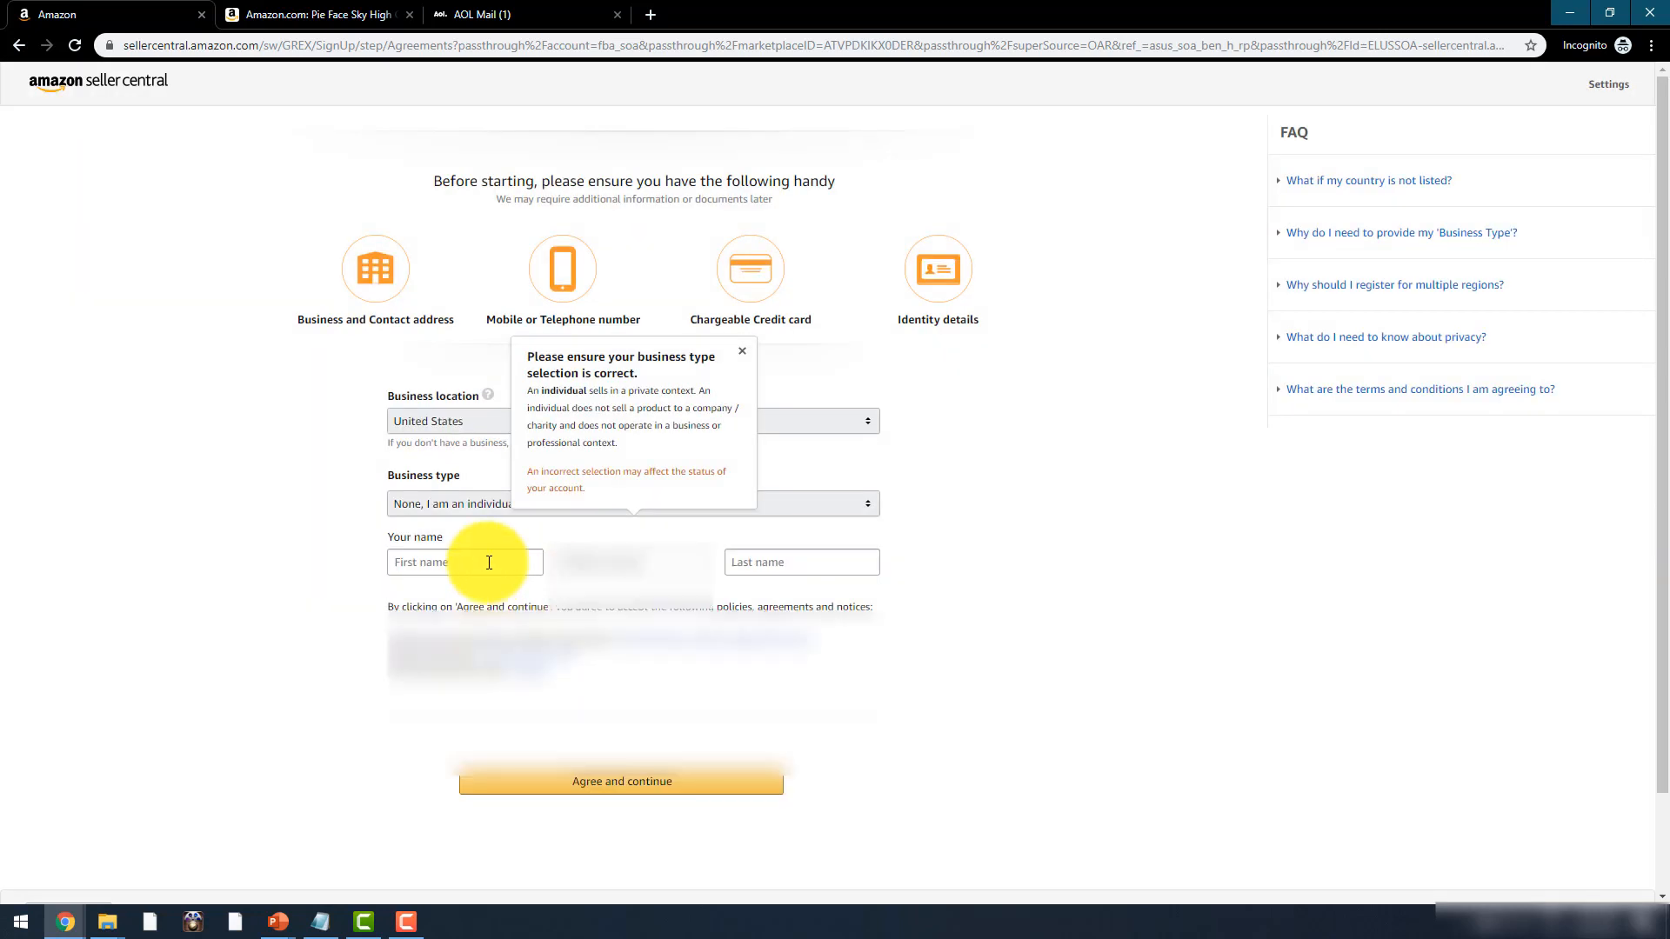
# - Enter the seller's first and last name, correcting a last-name typo, and accept the agreements
pyautogui.click(488, 562)
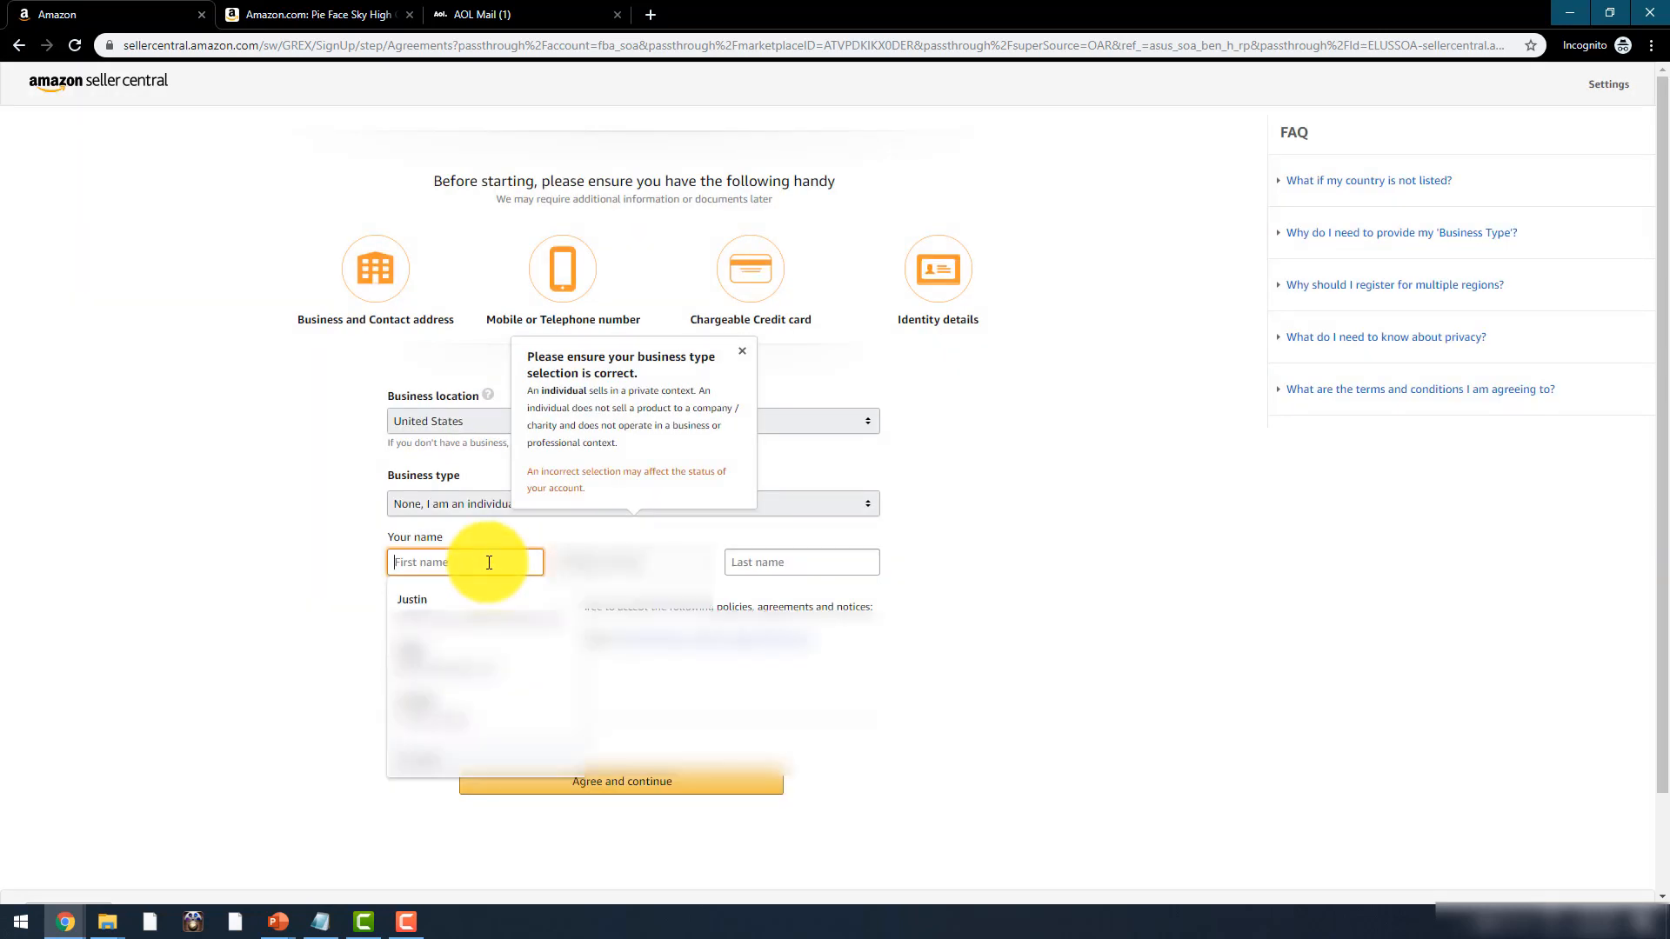
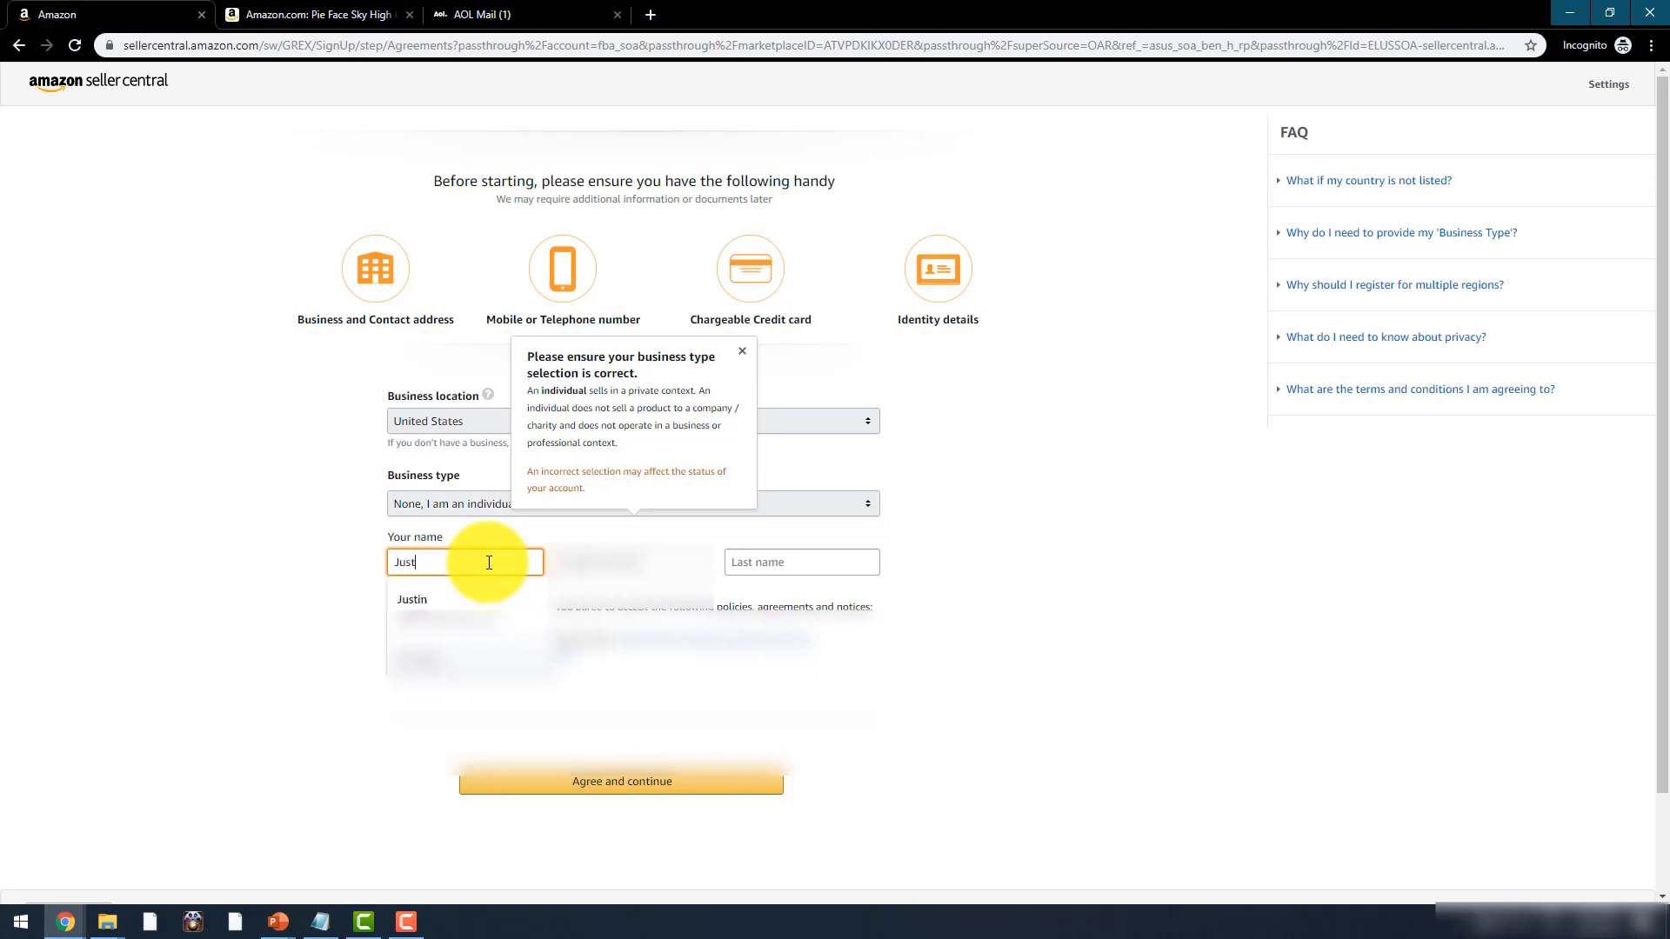
pyautogui.press('Tab')
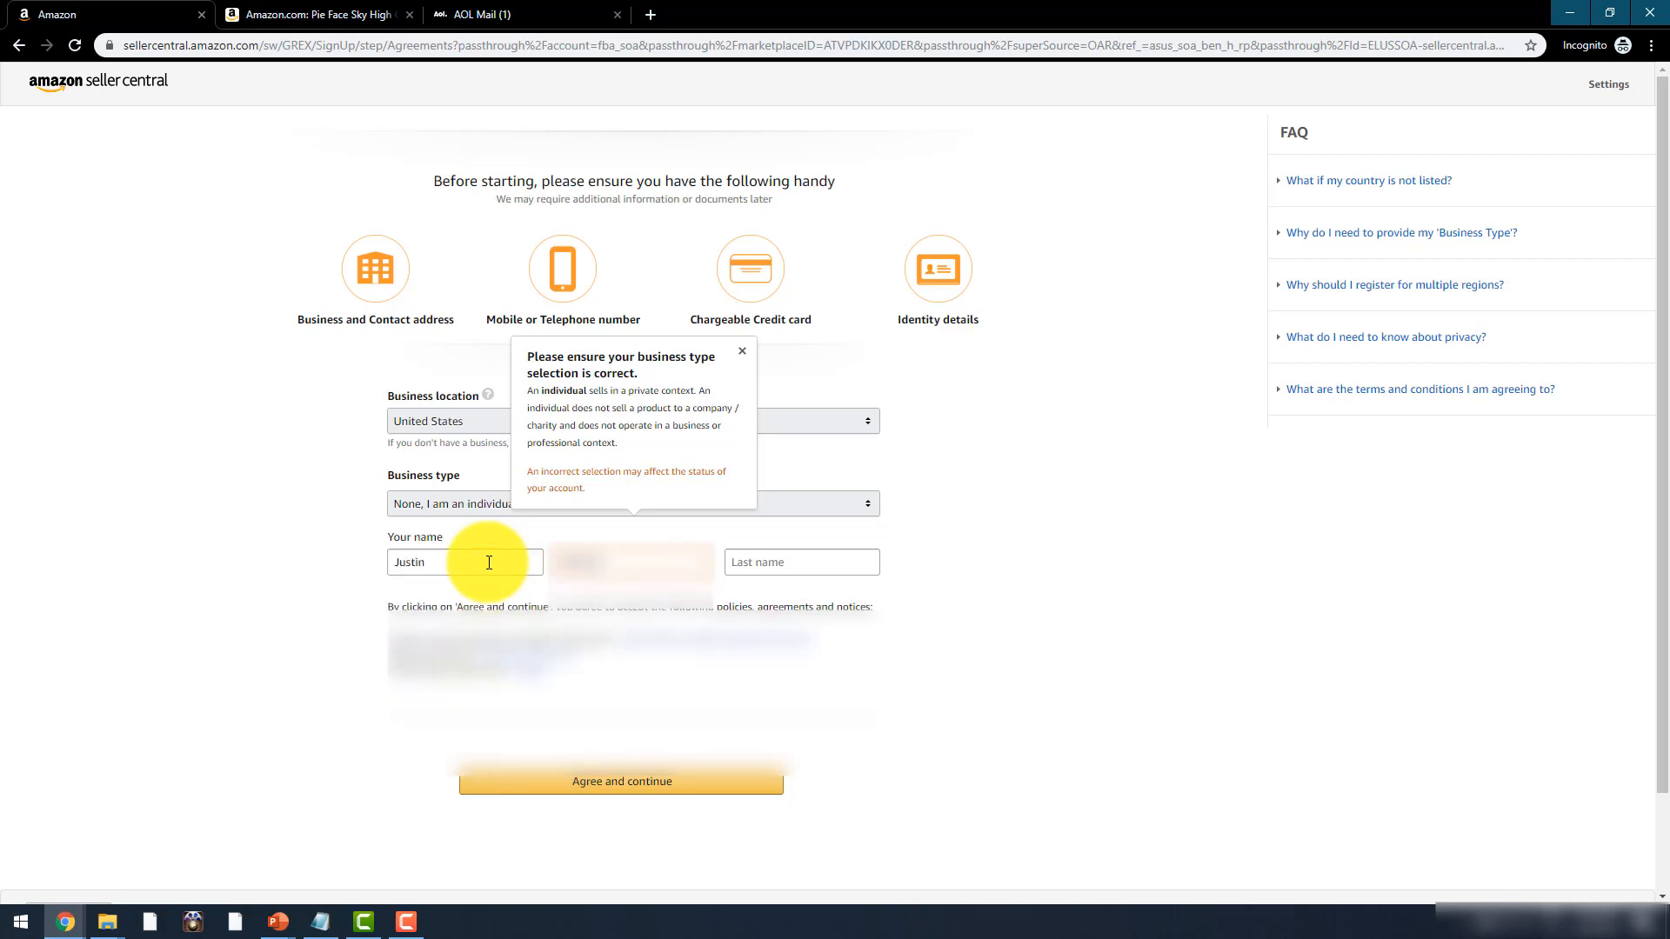
pyautogui.press('Tab')
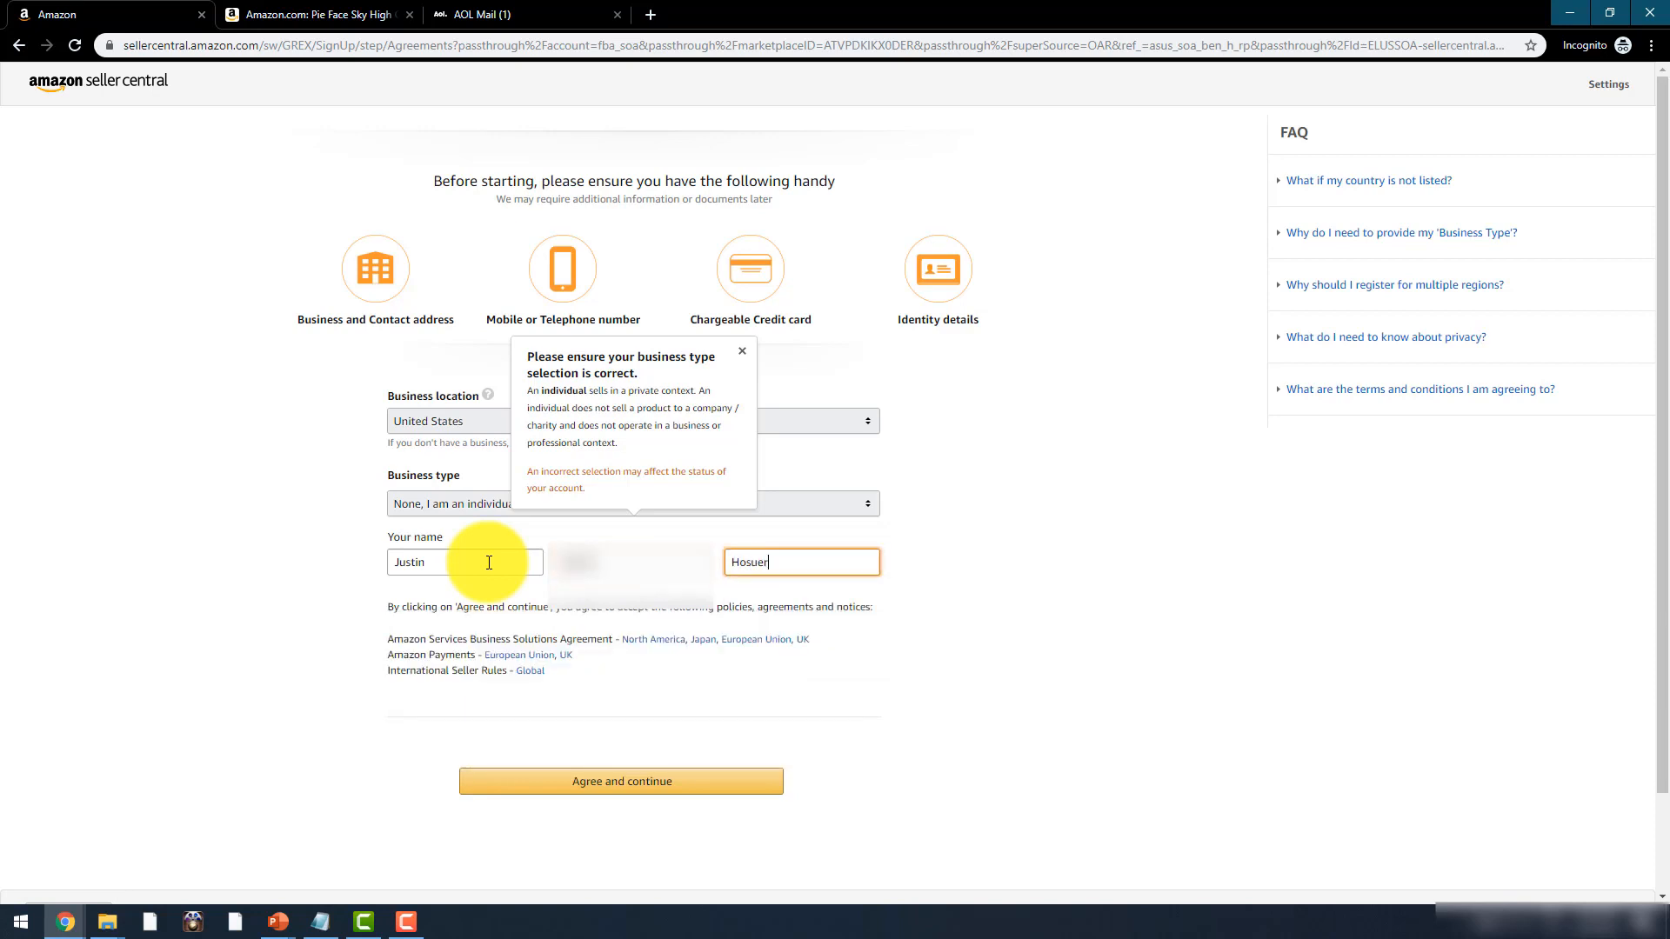
pyautogui.click(231, 628)
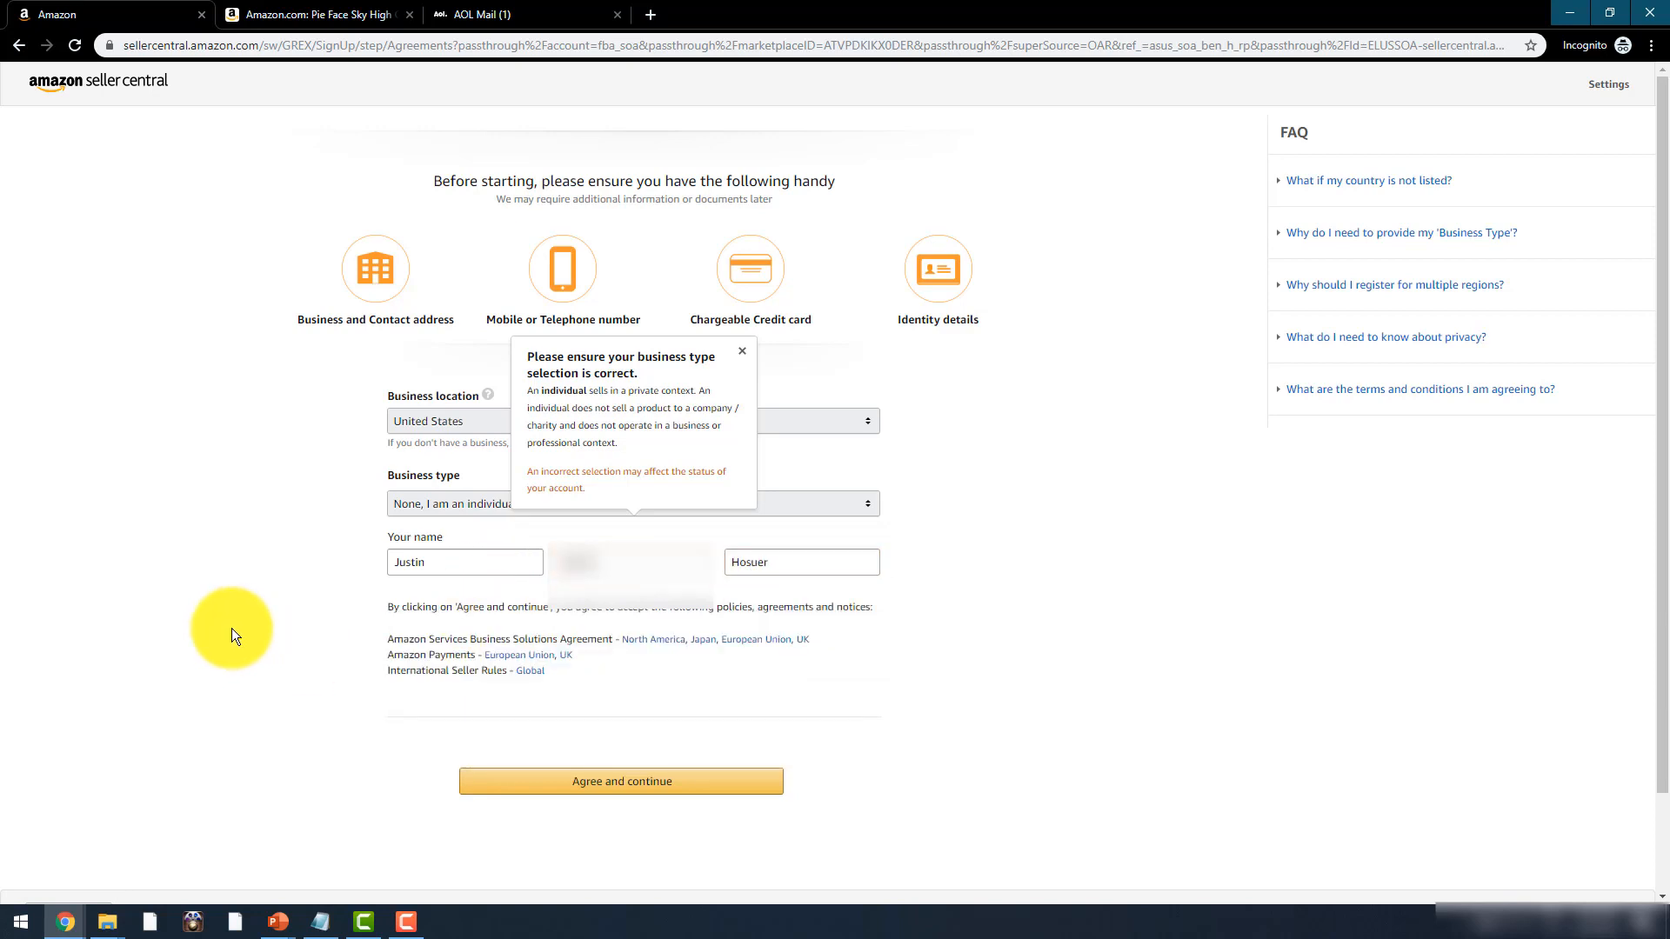
pyautogui.click(743, 360)
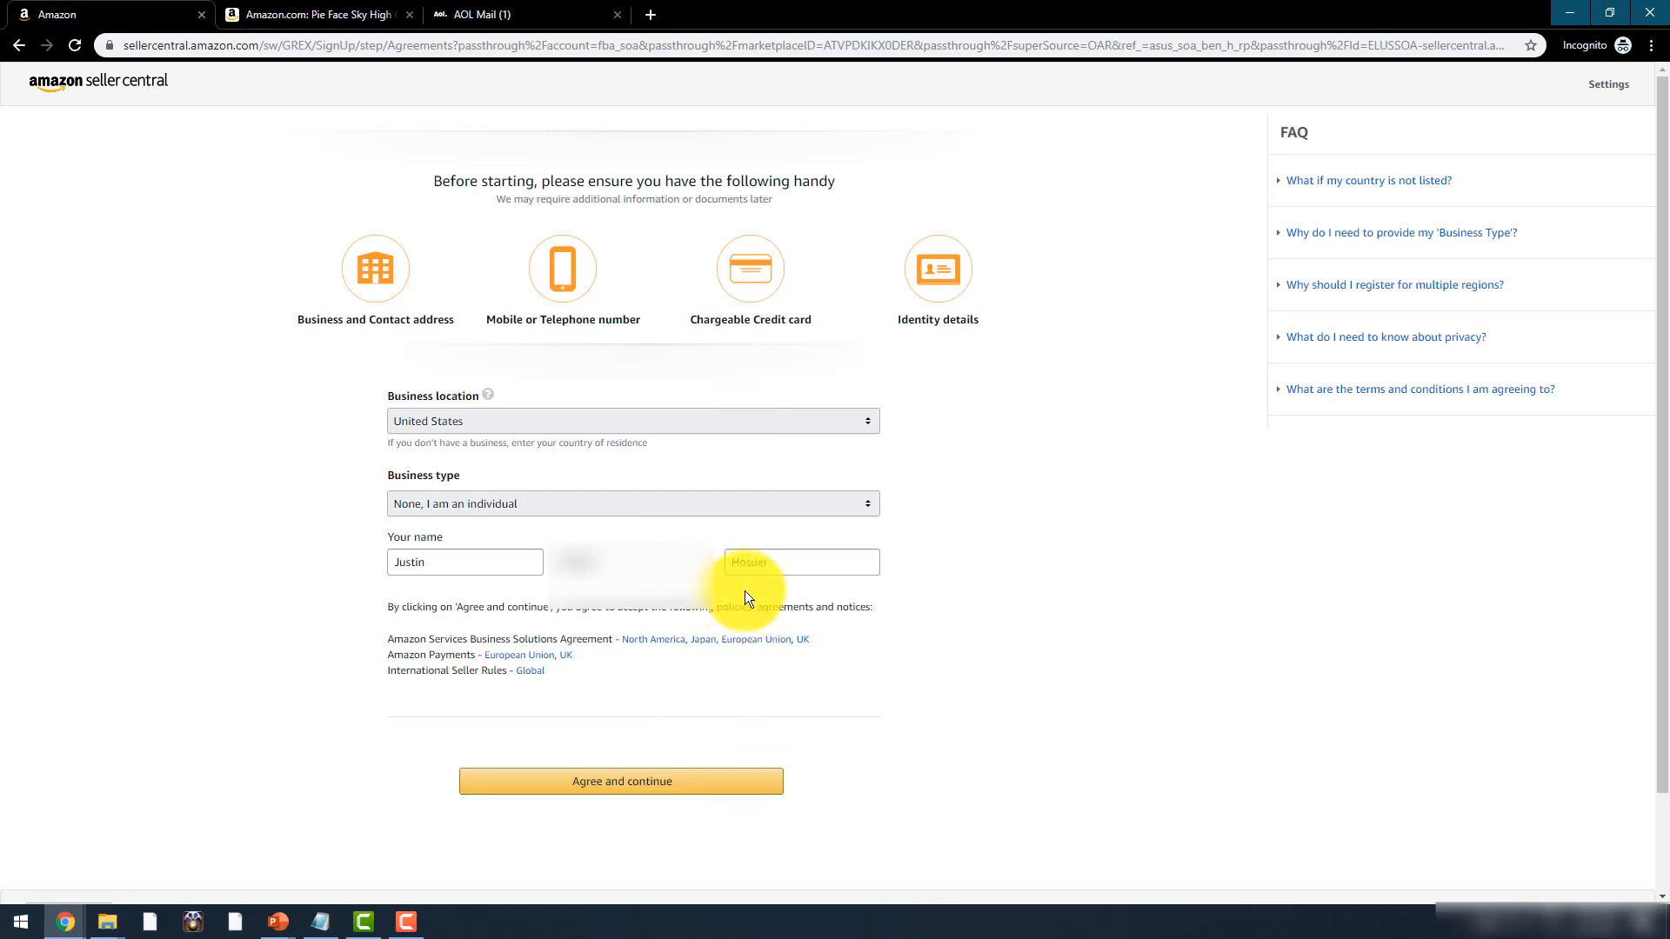
pyautogui.click(753, 563)
pyautogui.press('BackSpace')
pyautogui.press('BackSpace')
pyautogui.write('user')
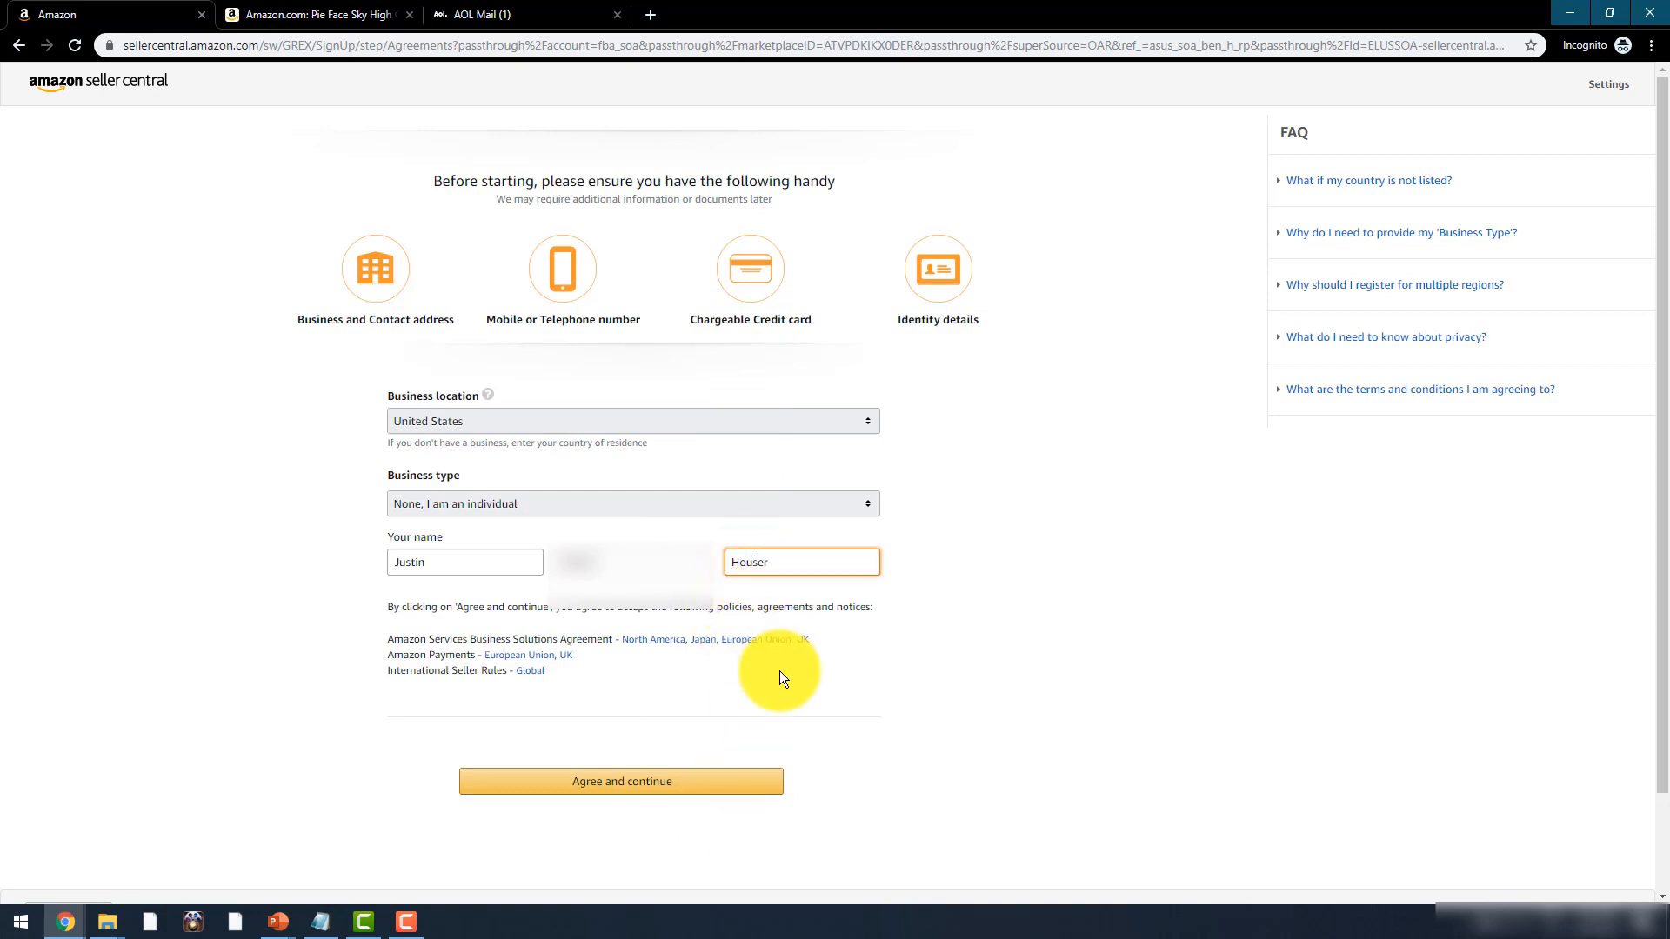
pyautogui.click(651, 783)
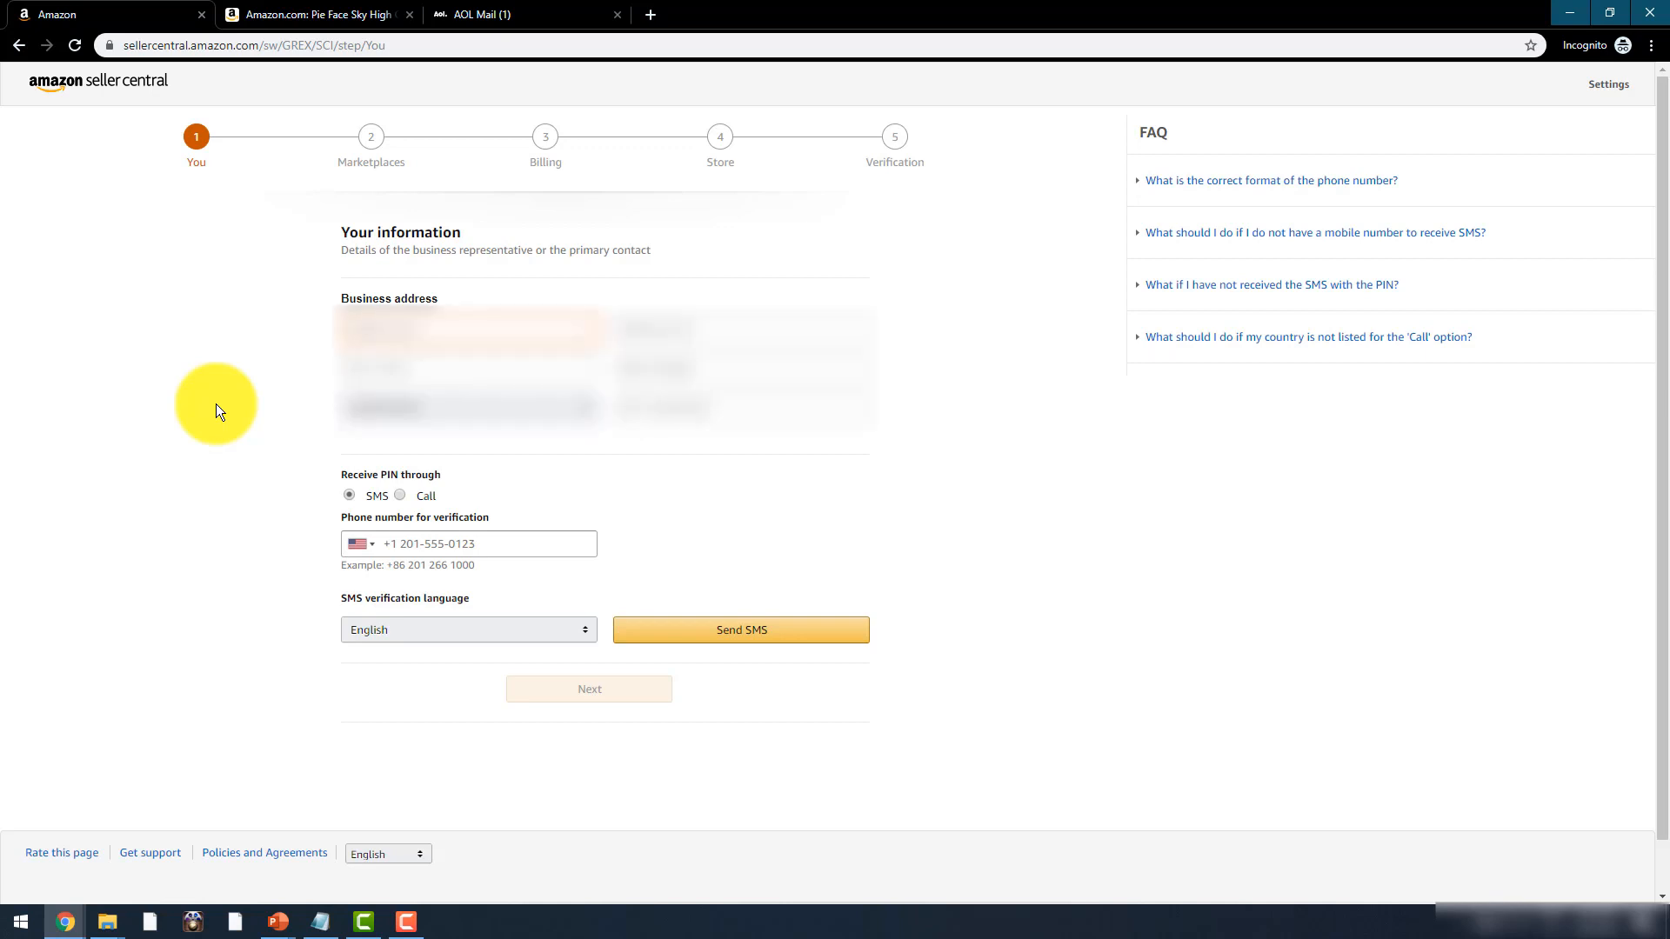
# - Autofill the saved business address, verify the phone number, and continue to Marketplaces
pyautogui.write('11')
pyautogui.click(469, 372)
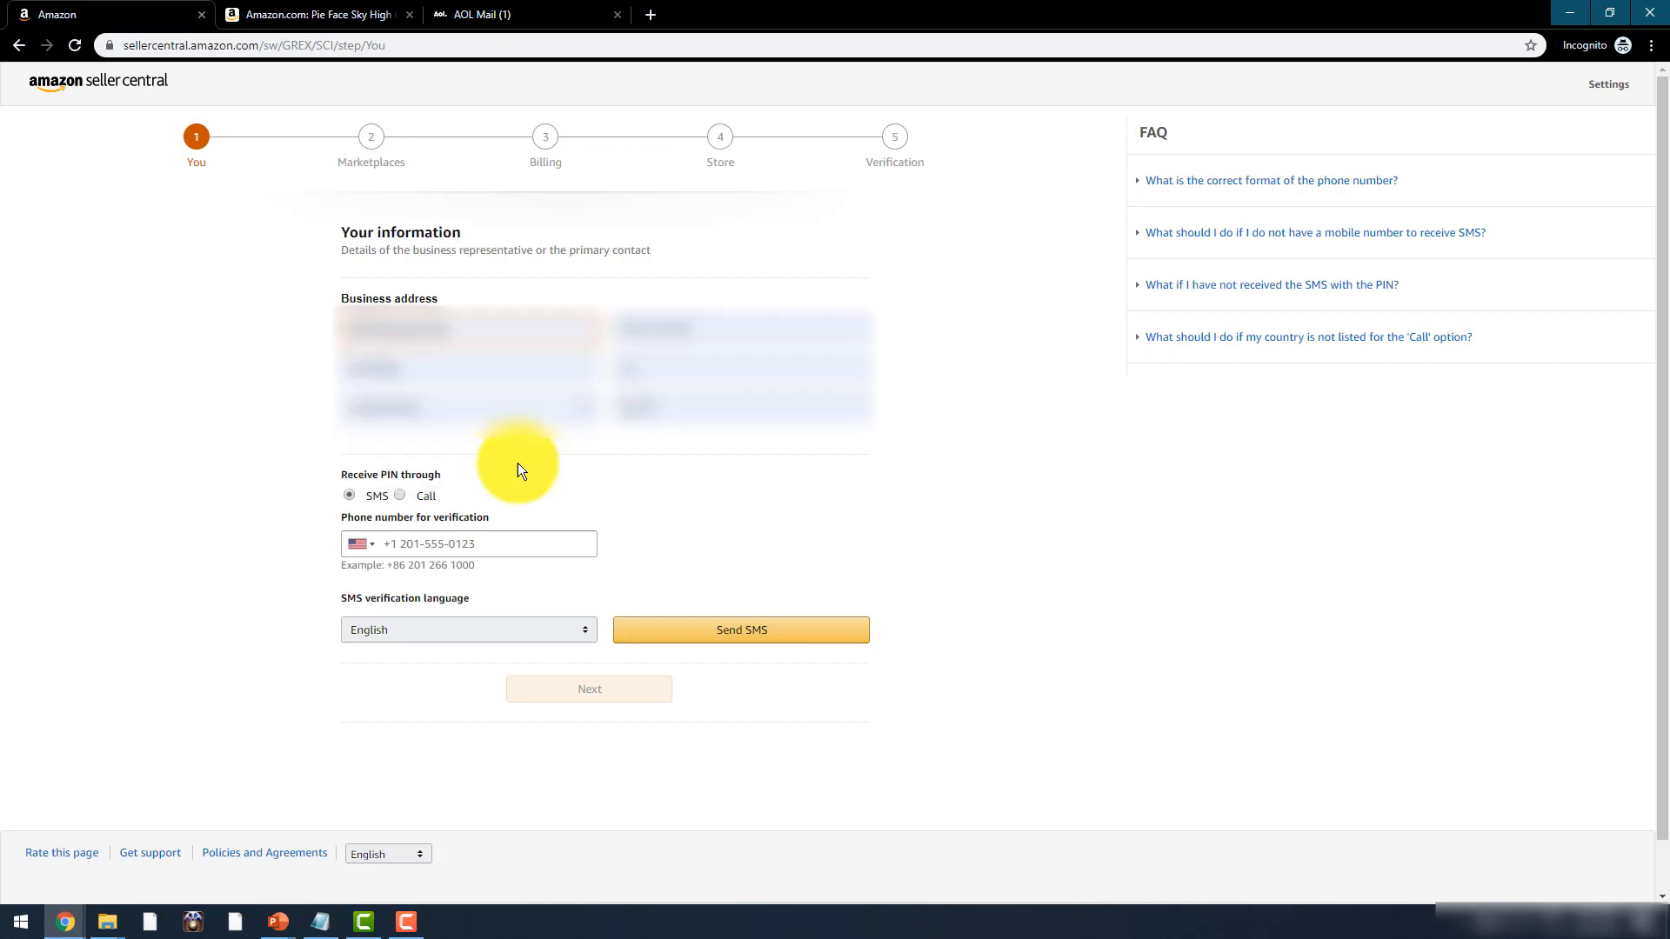
pyautogui.click(463, 543)
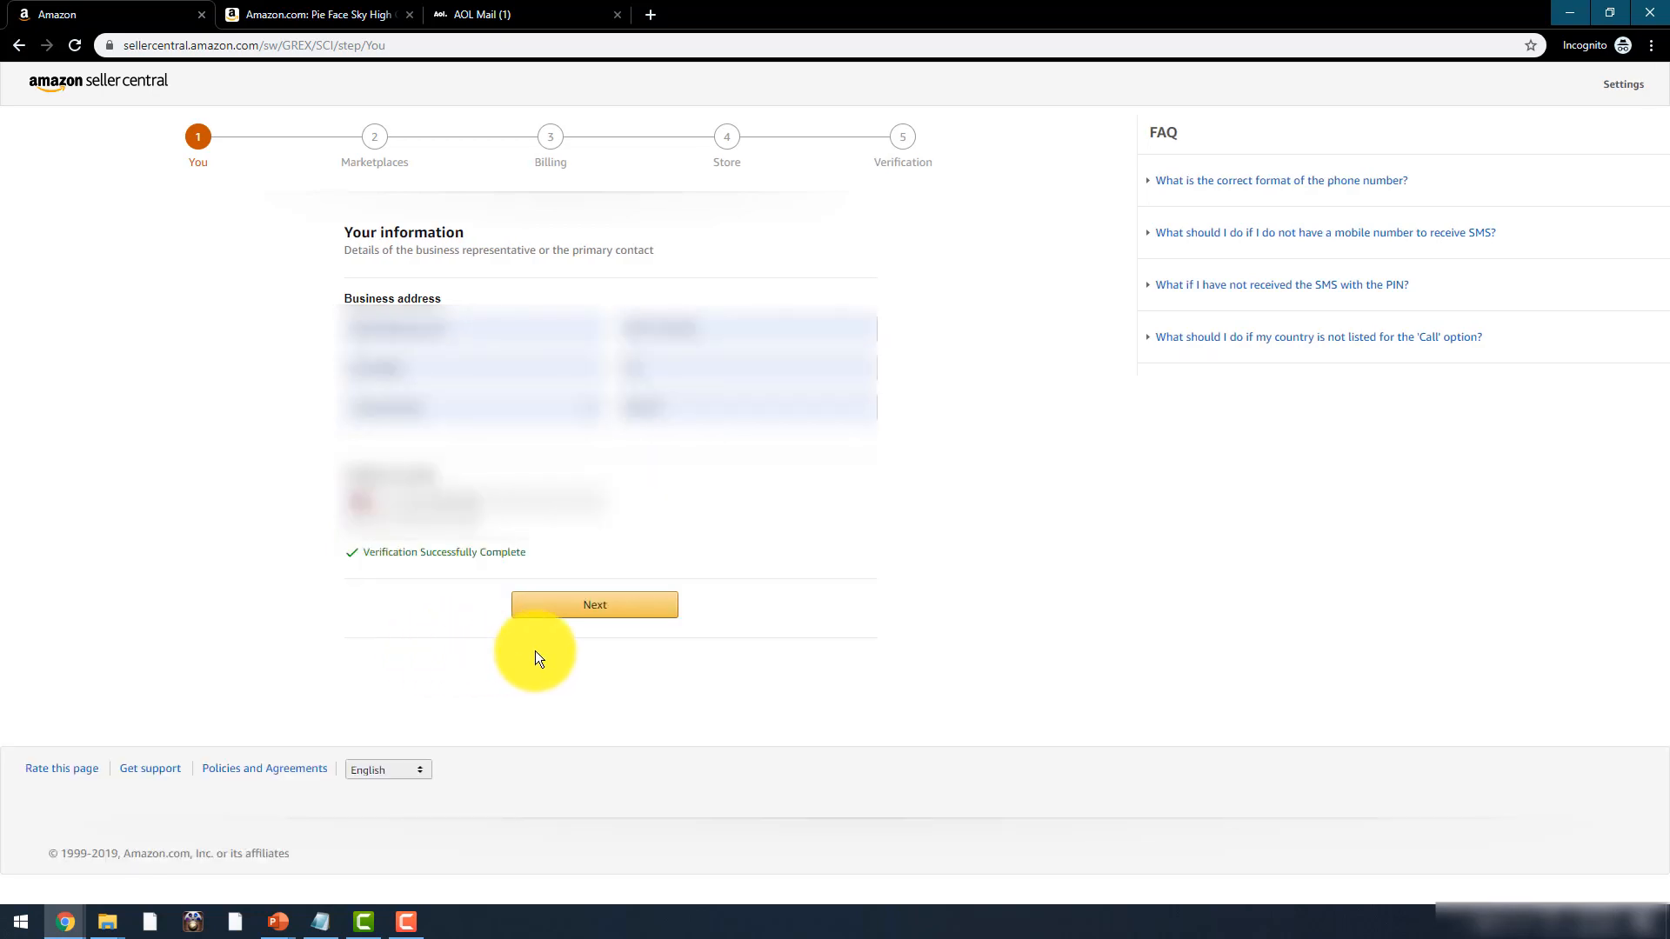
pyautogui.click(612, 611)
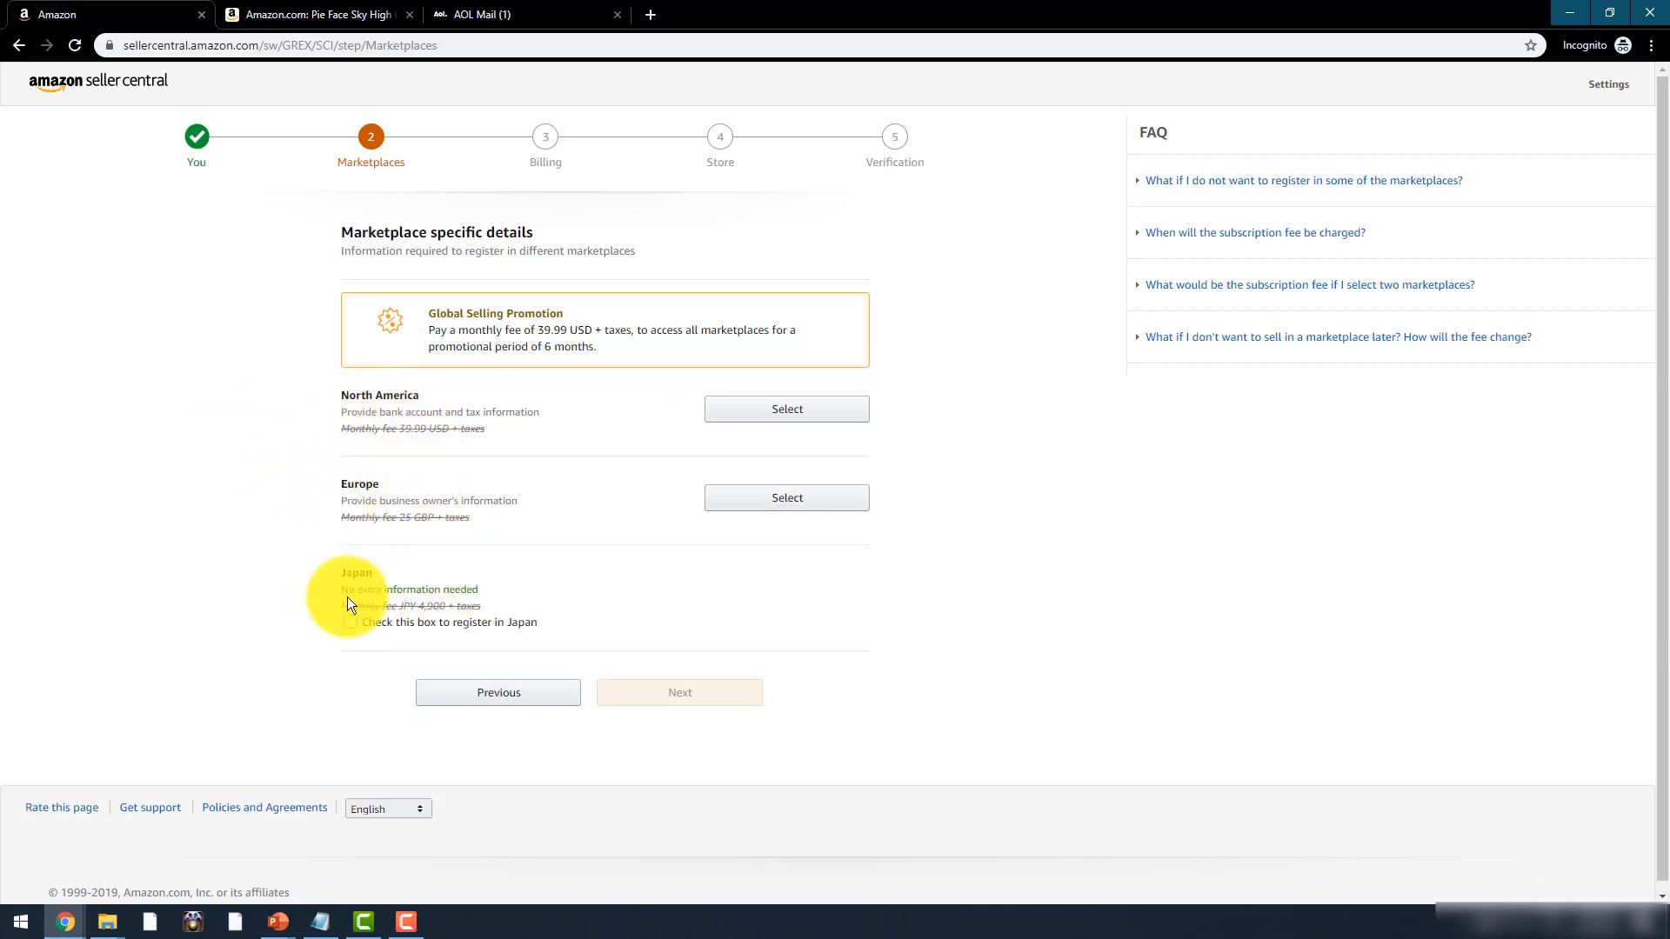
# - Choose the North America marketplace and enter the account holder name, routing and account numbers
pyautogui.click(793, 412)
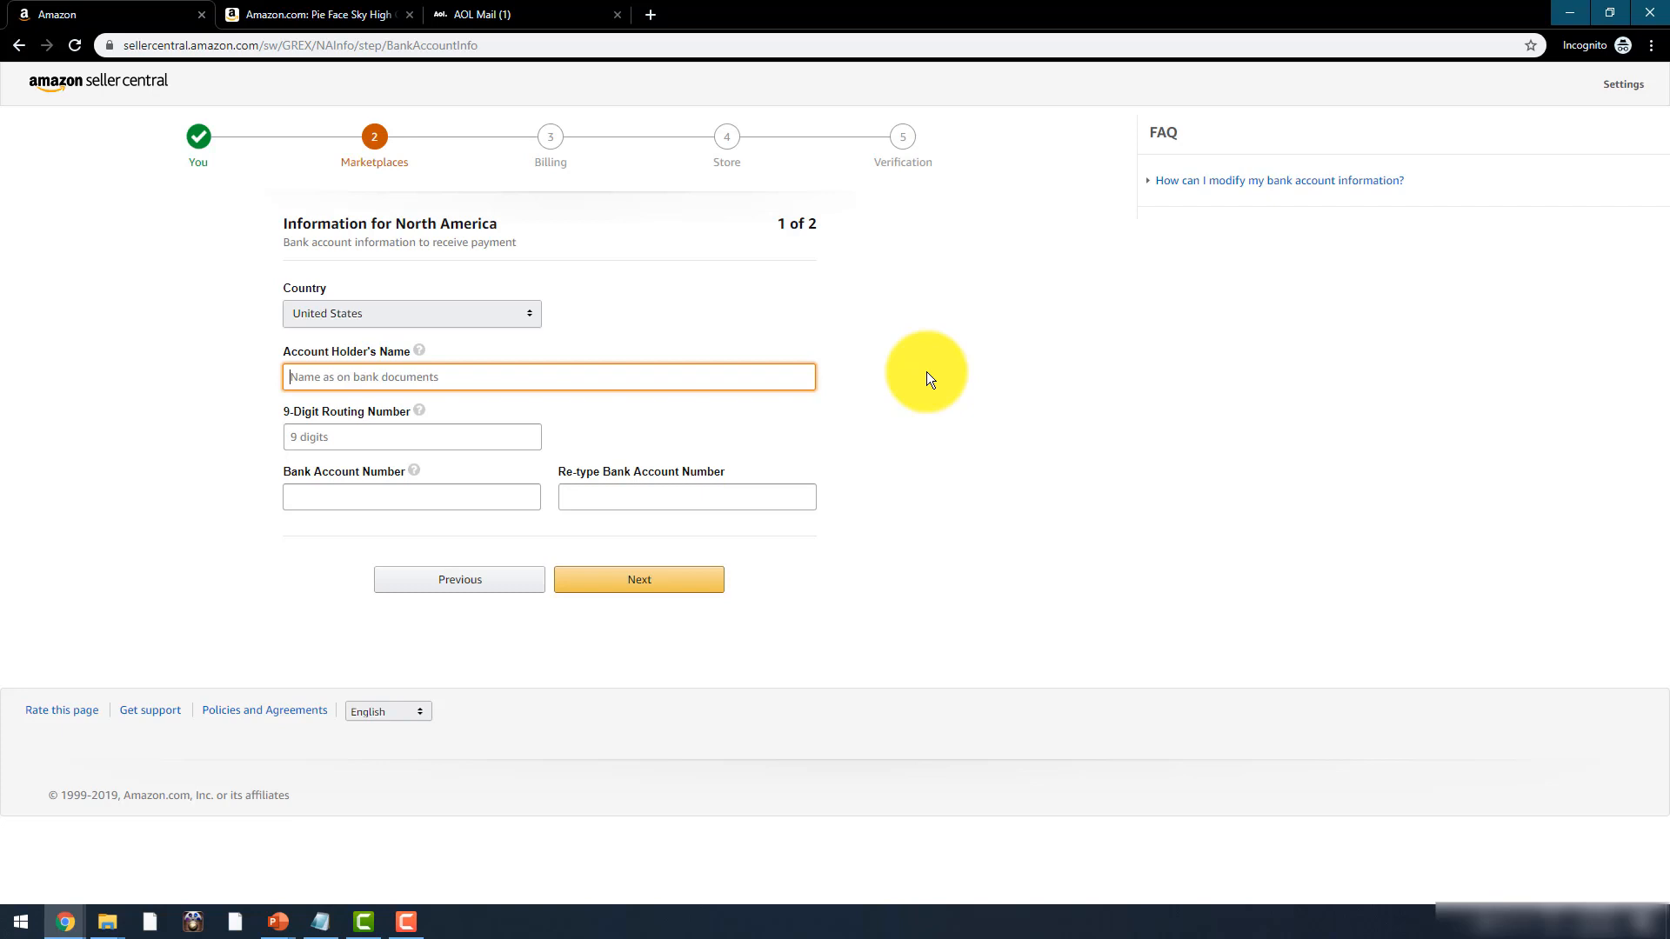
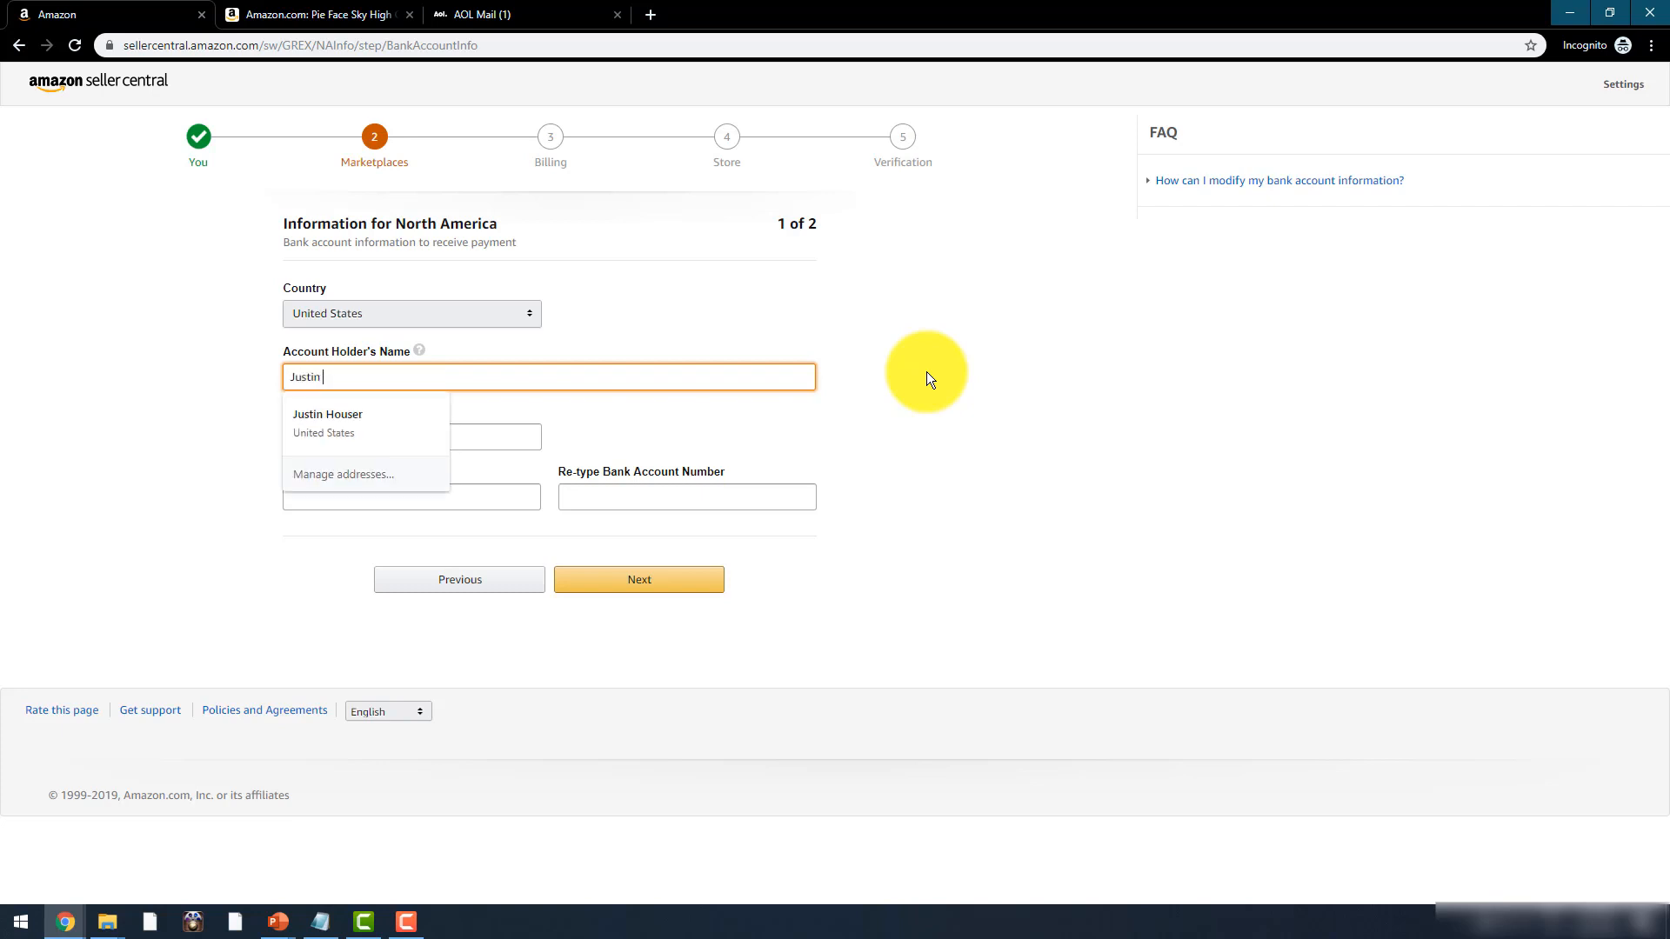
pyautogui.press('Tab')
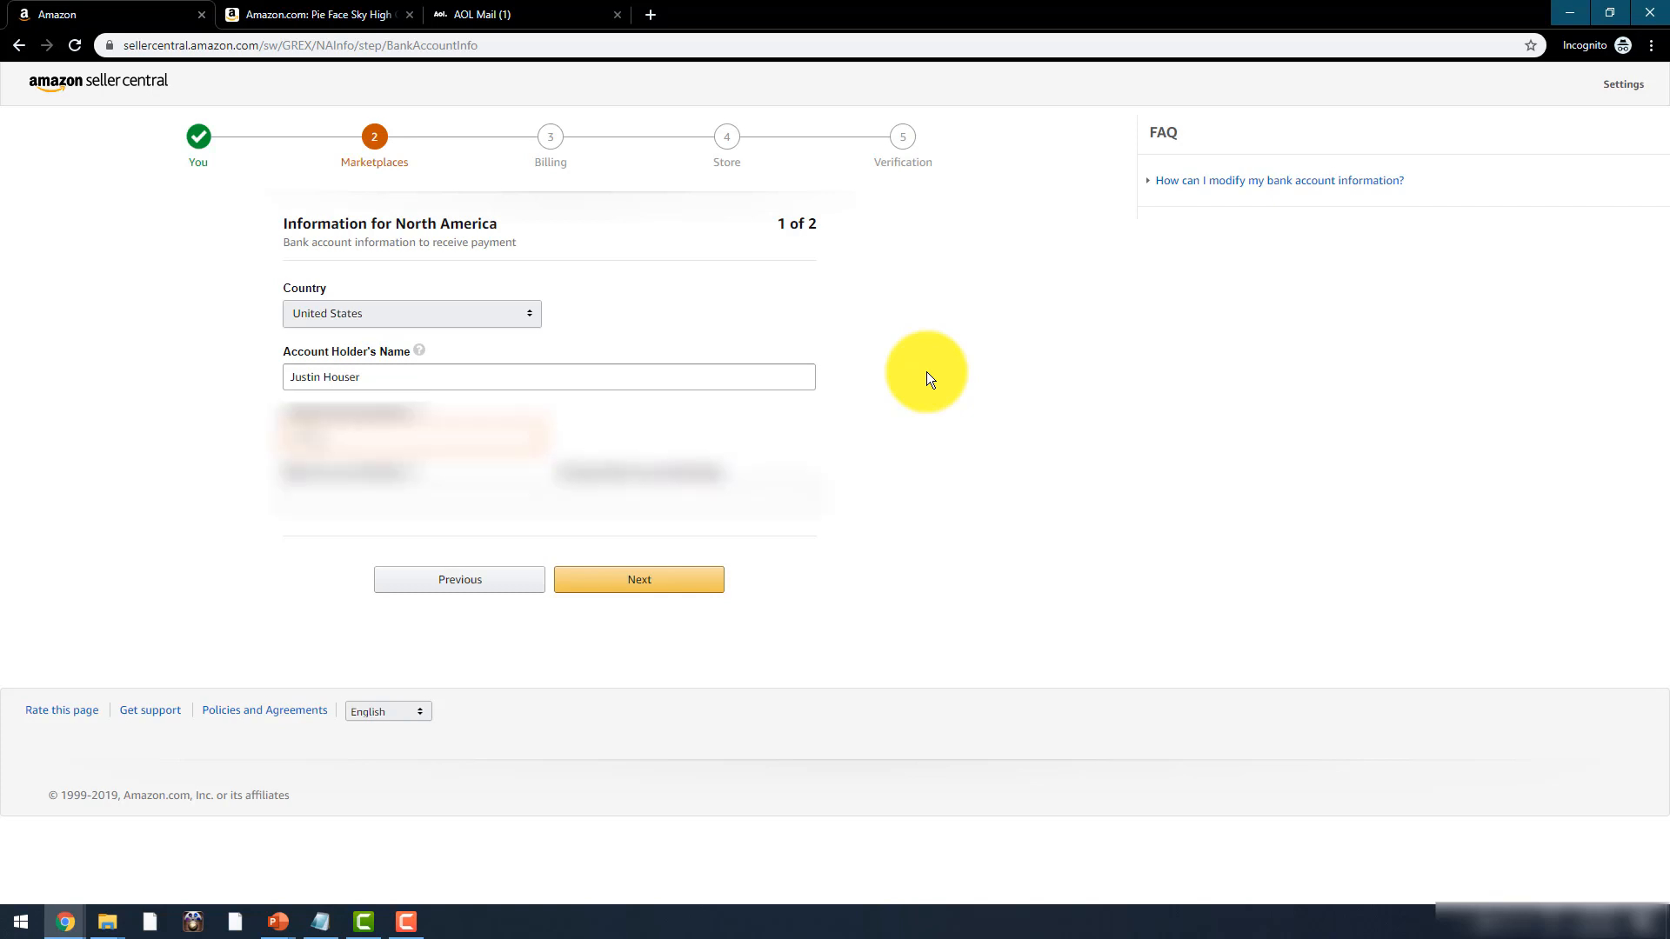
pyautogui.write('*********')
pyautogui.press('Tab')
pyautogui.write('*********')
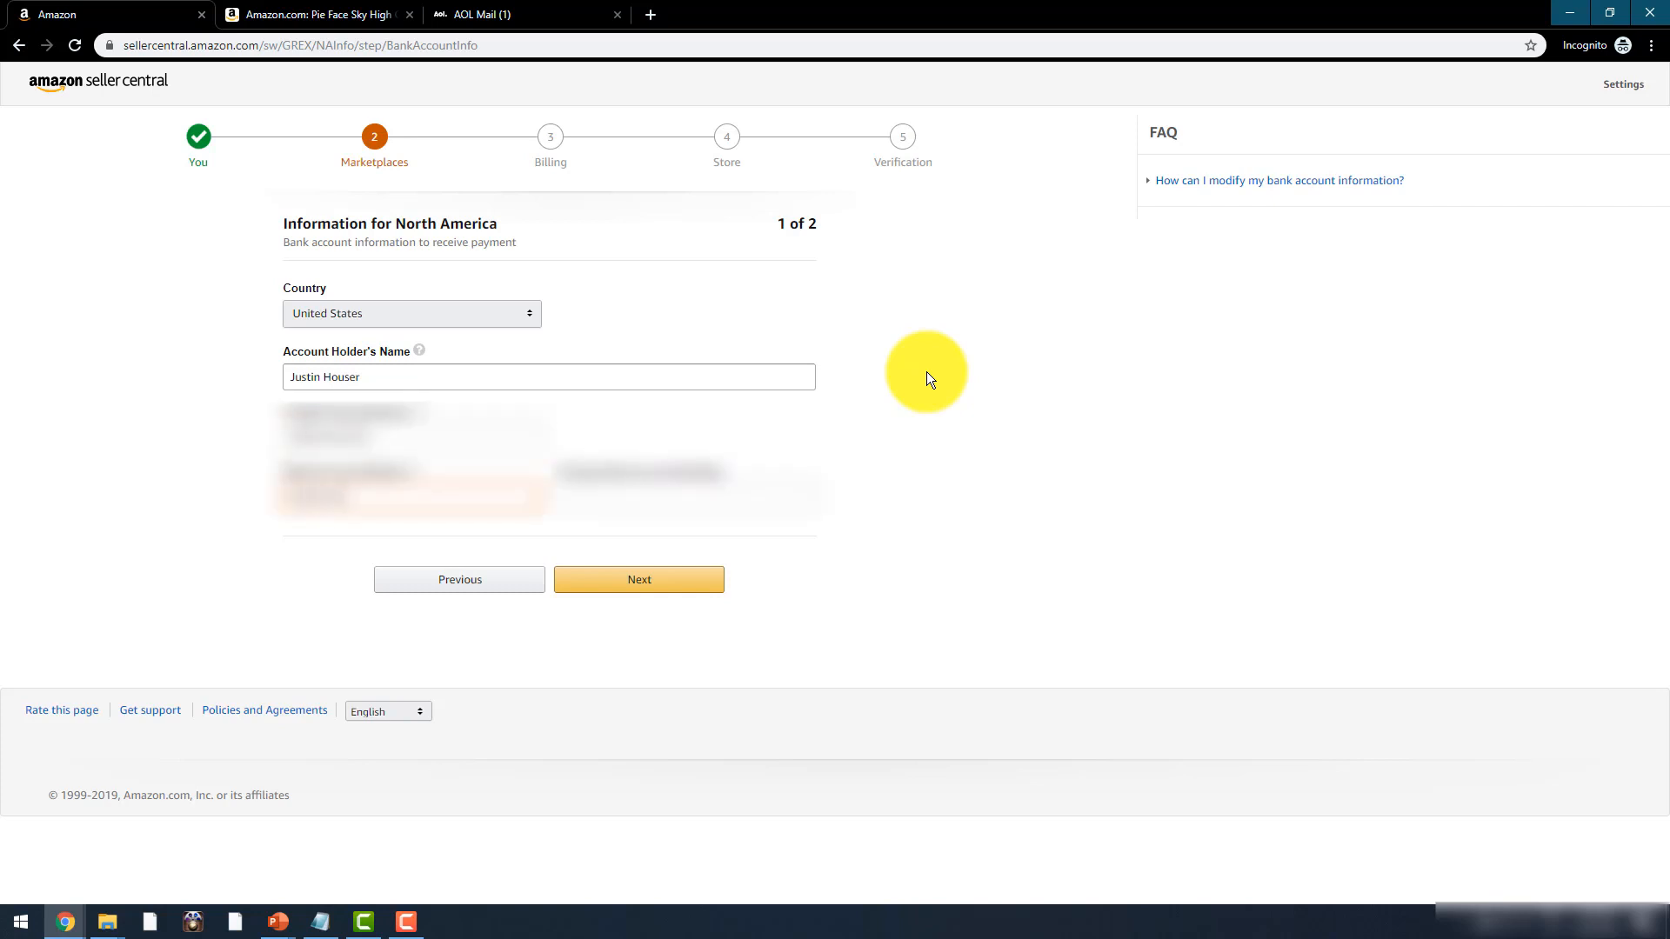
pyautogui.press('Tab')
pyautogui.write('*********')
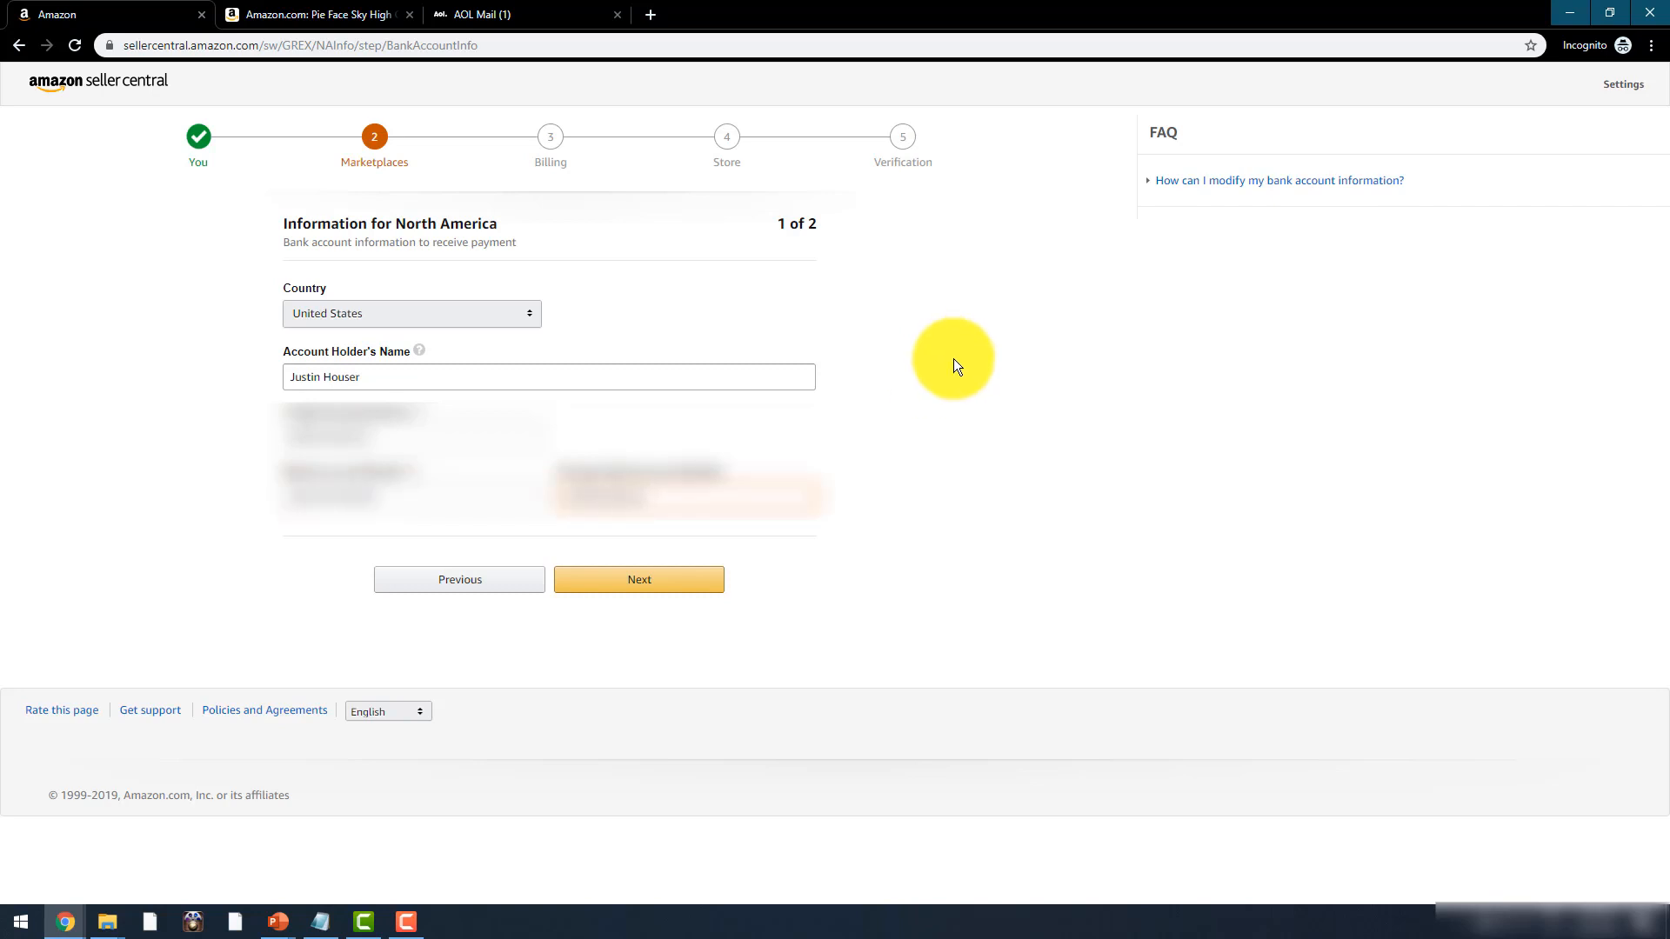
pyautogui.click(680, 581)
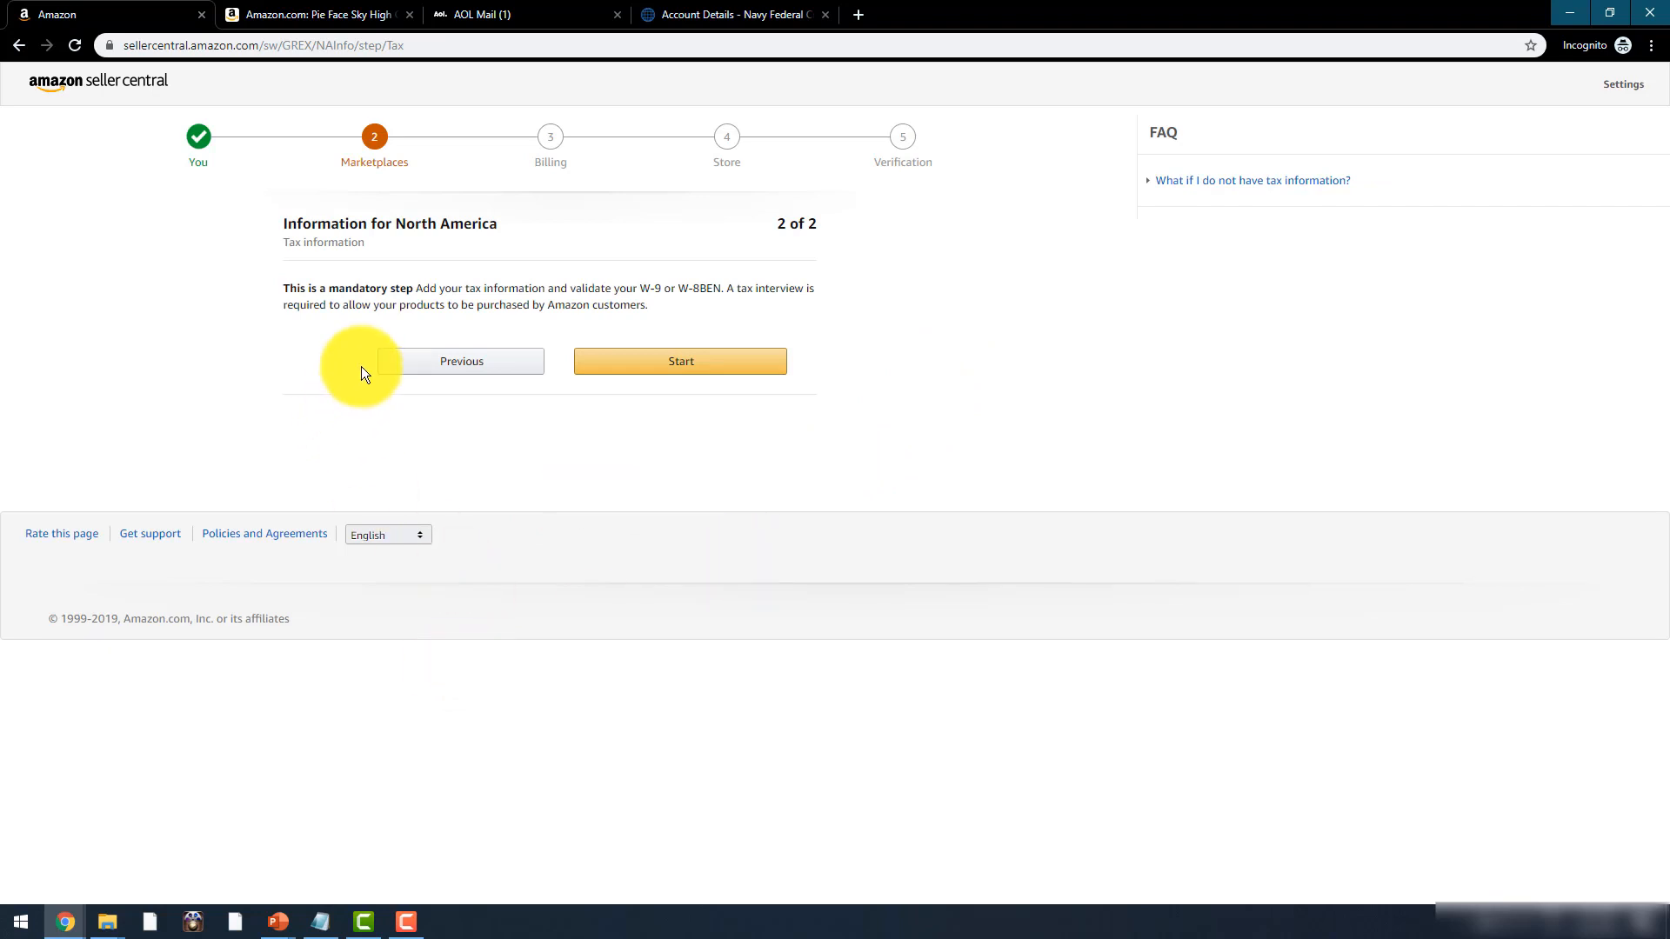
# - Start the Tax Information Interview from the tax information step
pyautogui.click(652, 366)
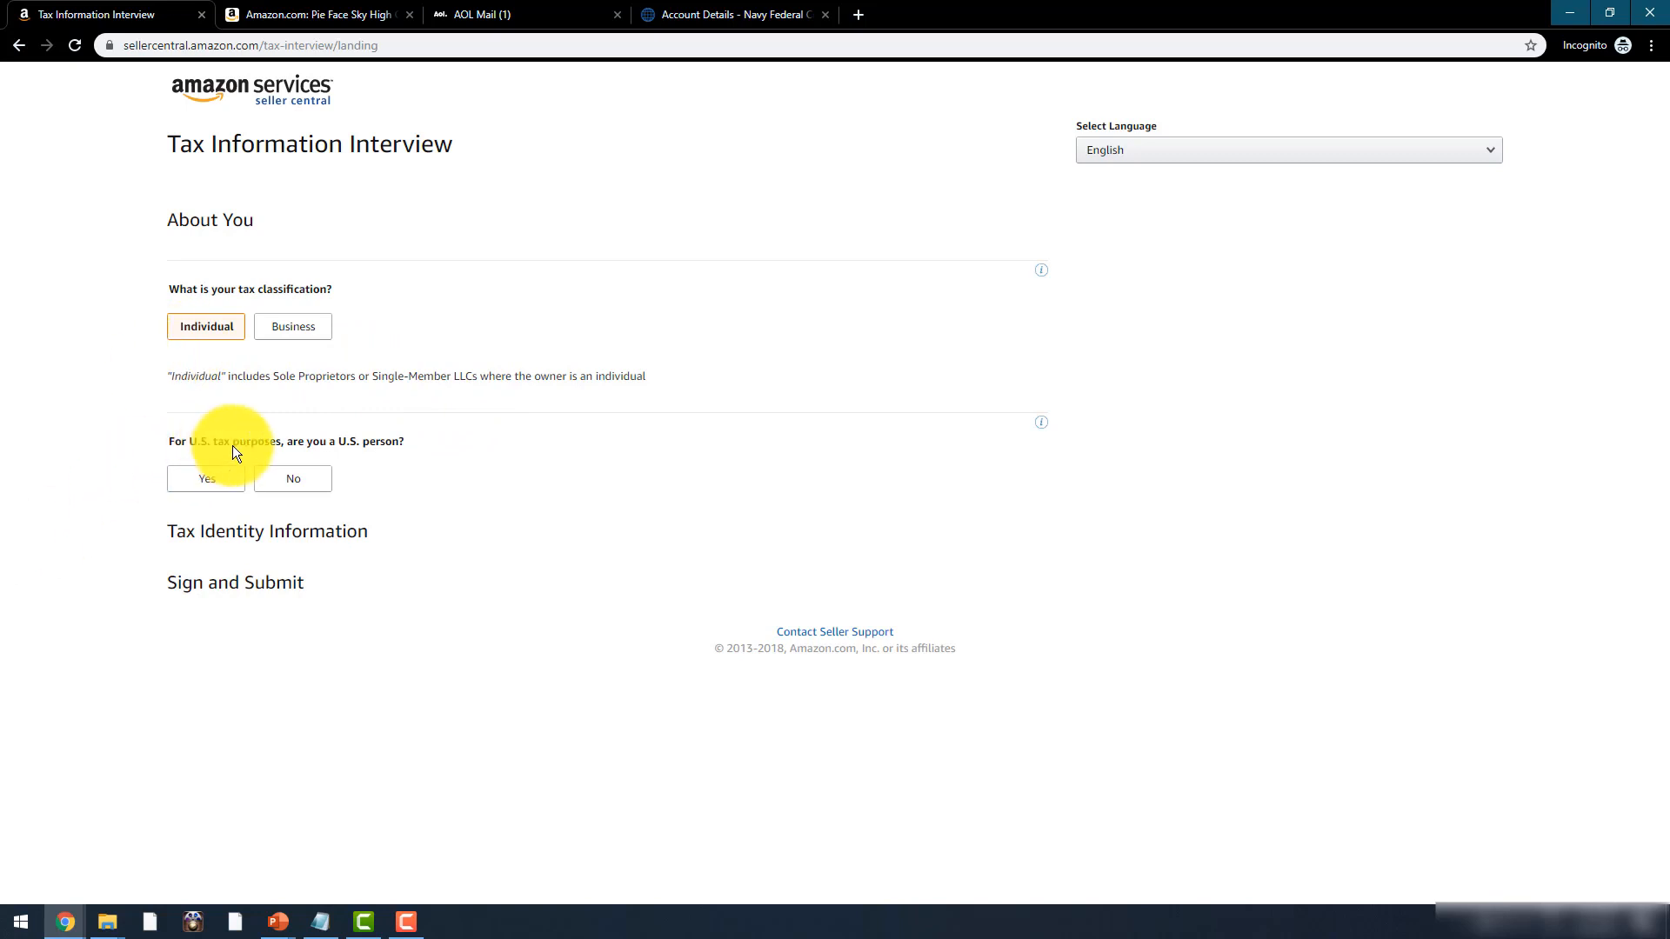
# - Answer Yes to U.S. person, enter the tax return name and SSN, and save
pyautogui.click(197, 483)
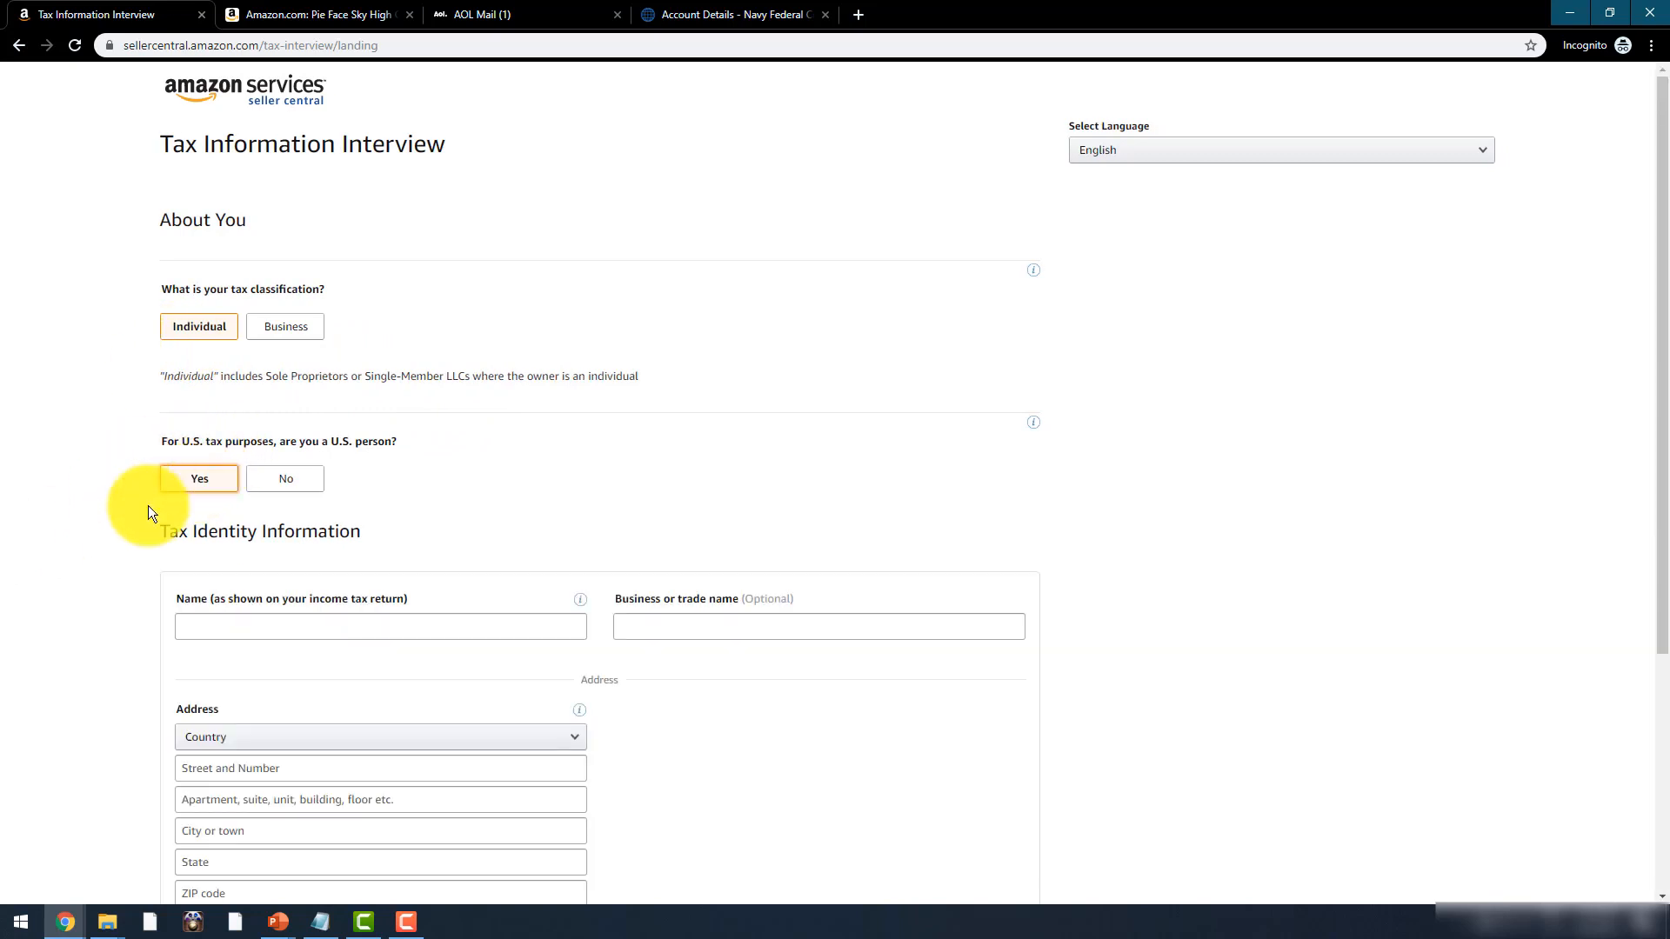
pyautogui.scroll(-3, 138, 505)
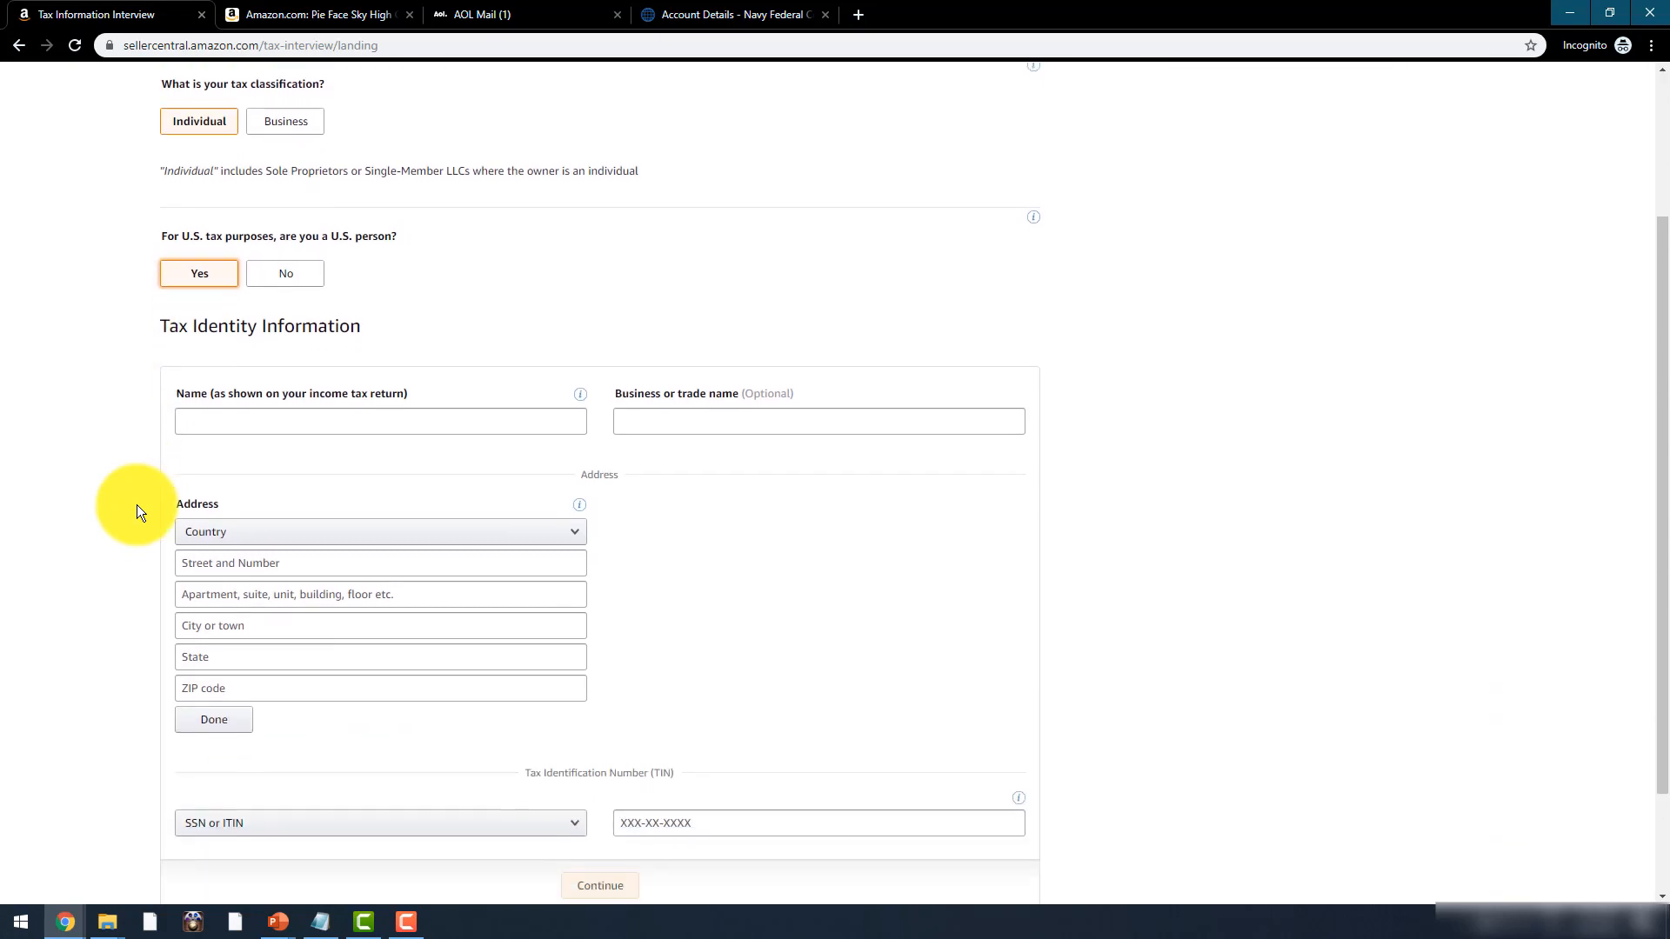
pyautogui.click(268, 363)
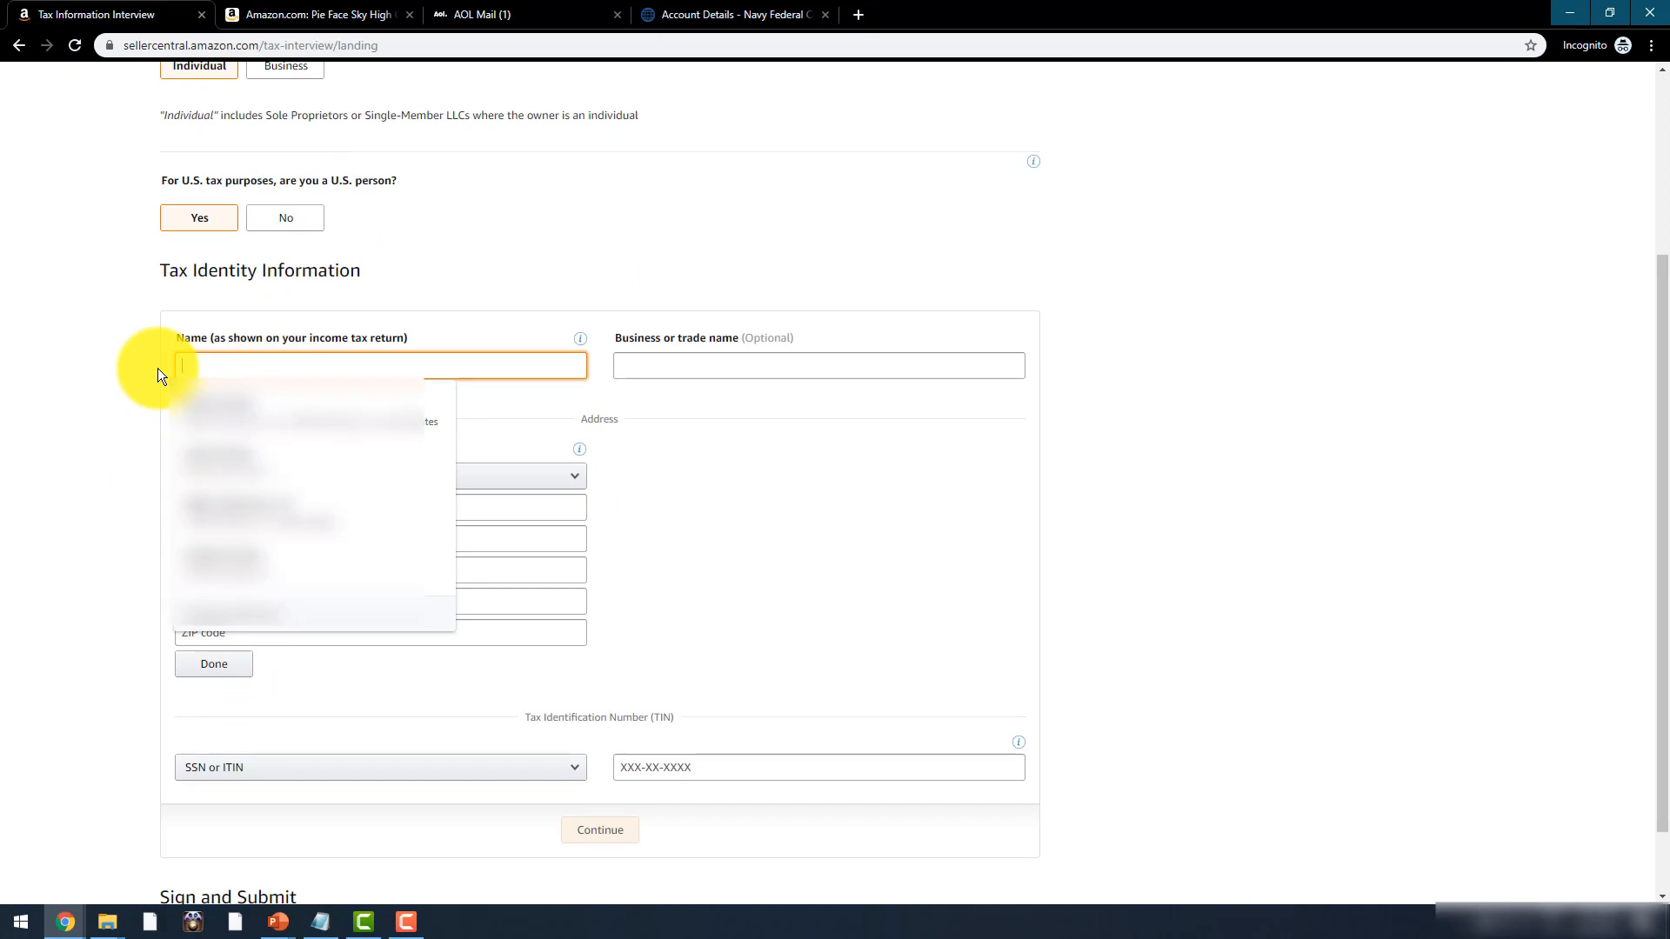
pyautogui.write('s')
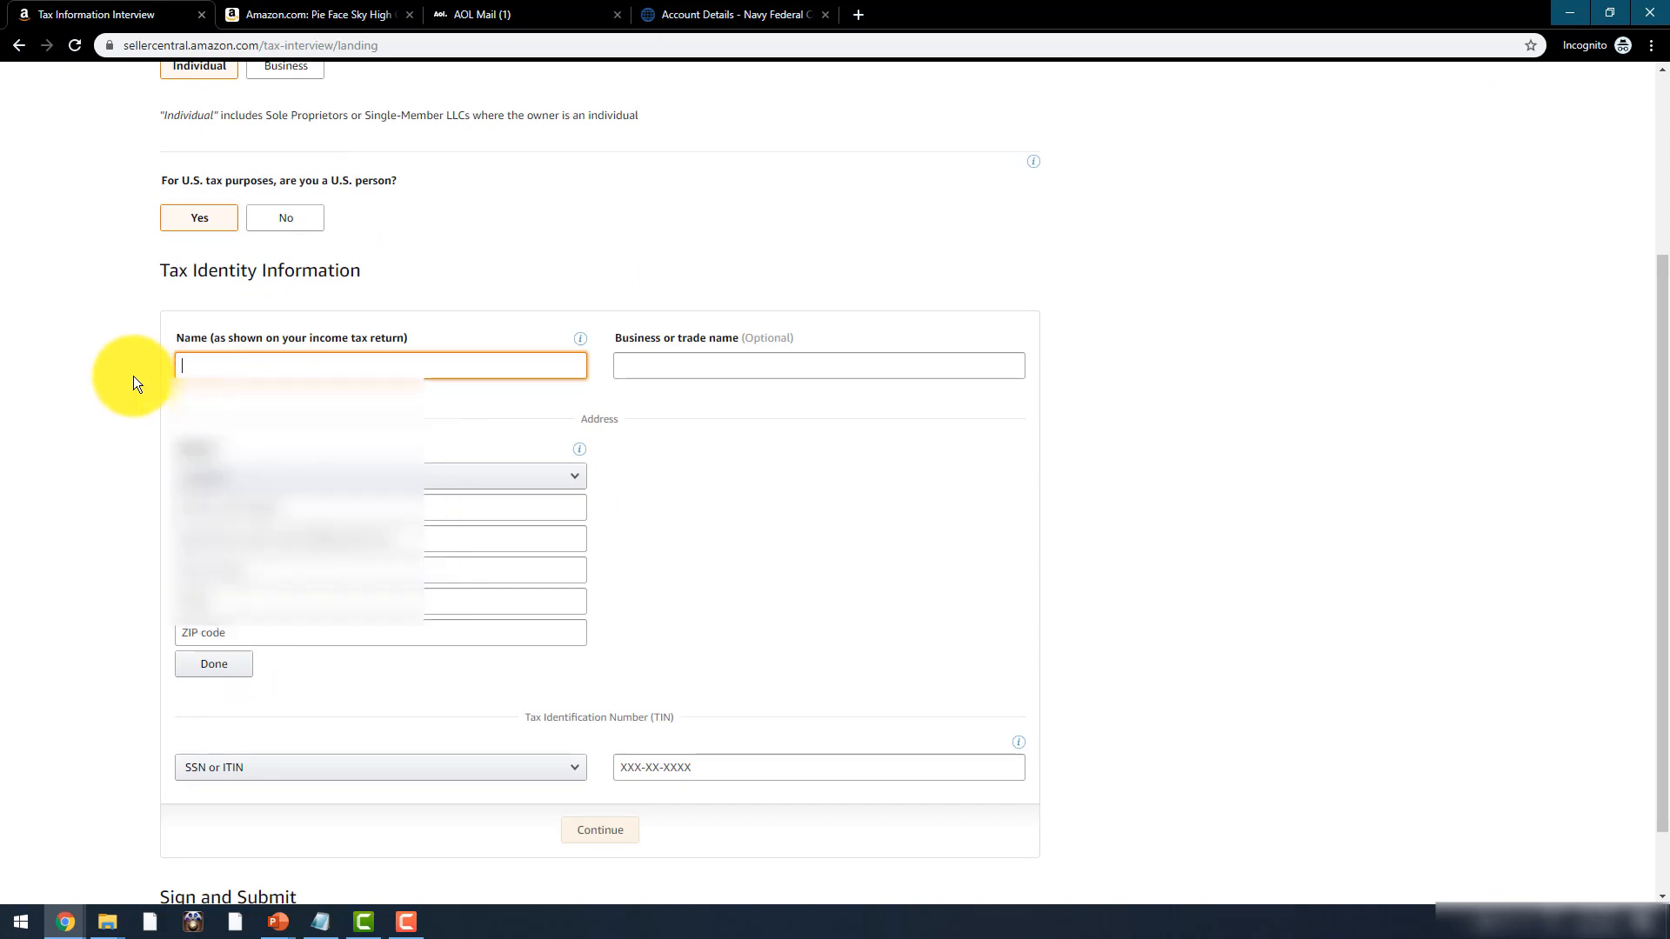
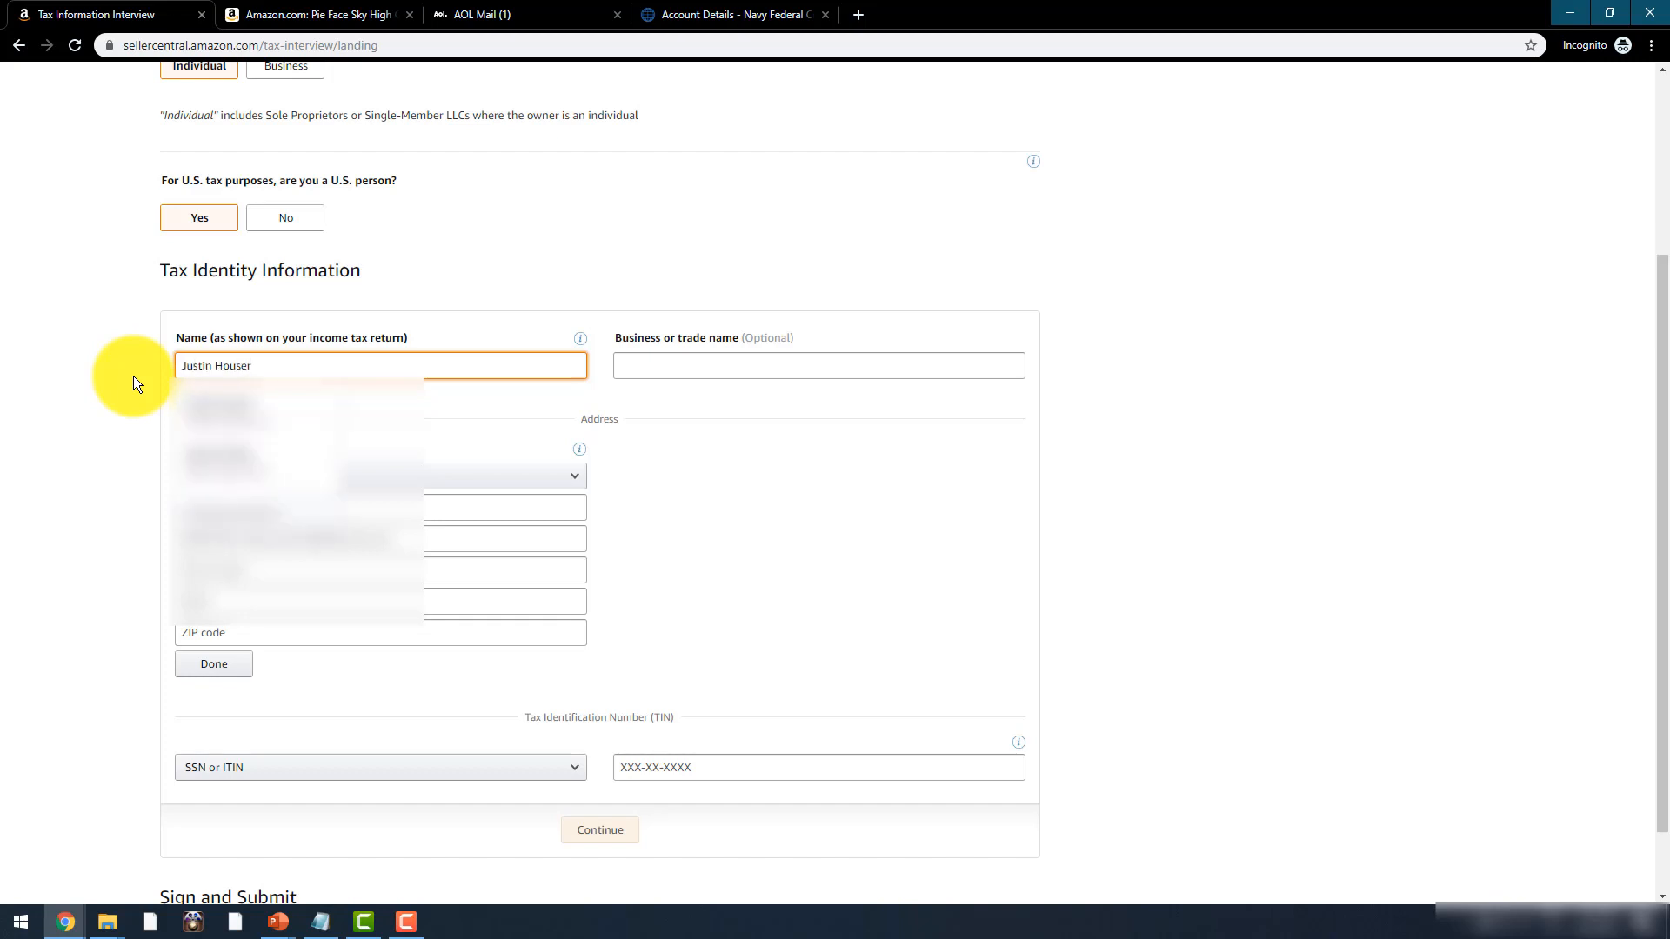
pyautogui.press('Tab')
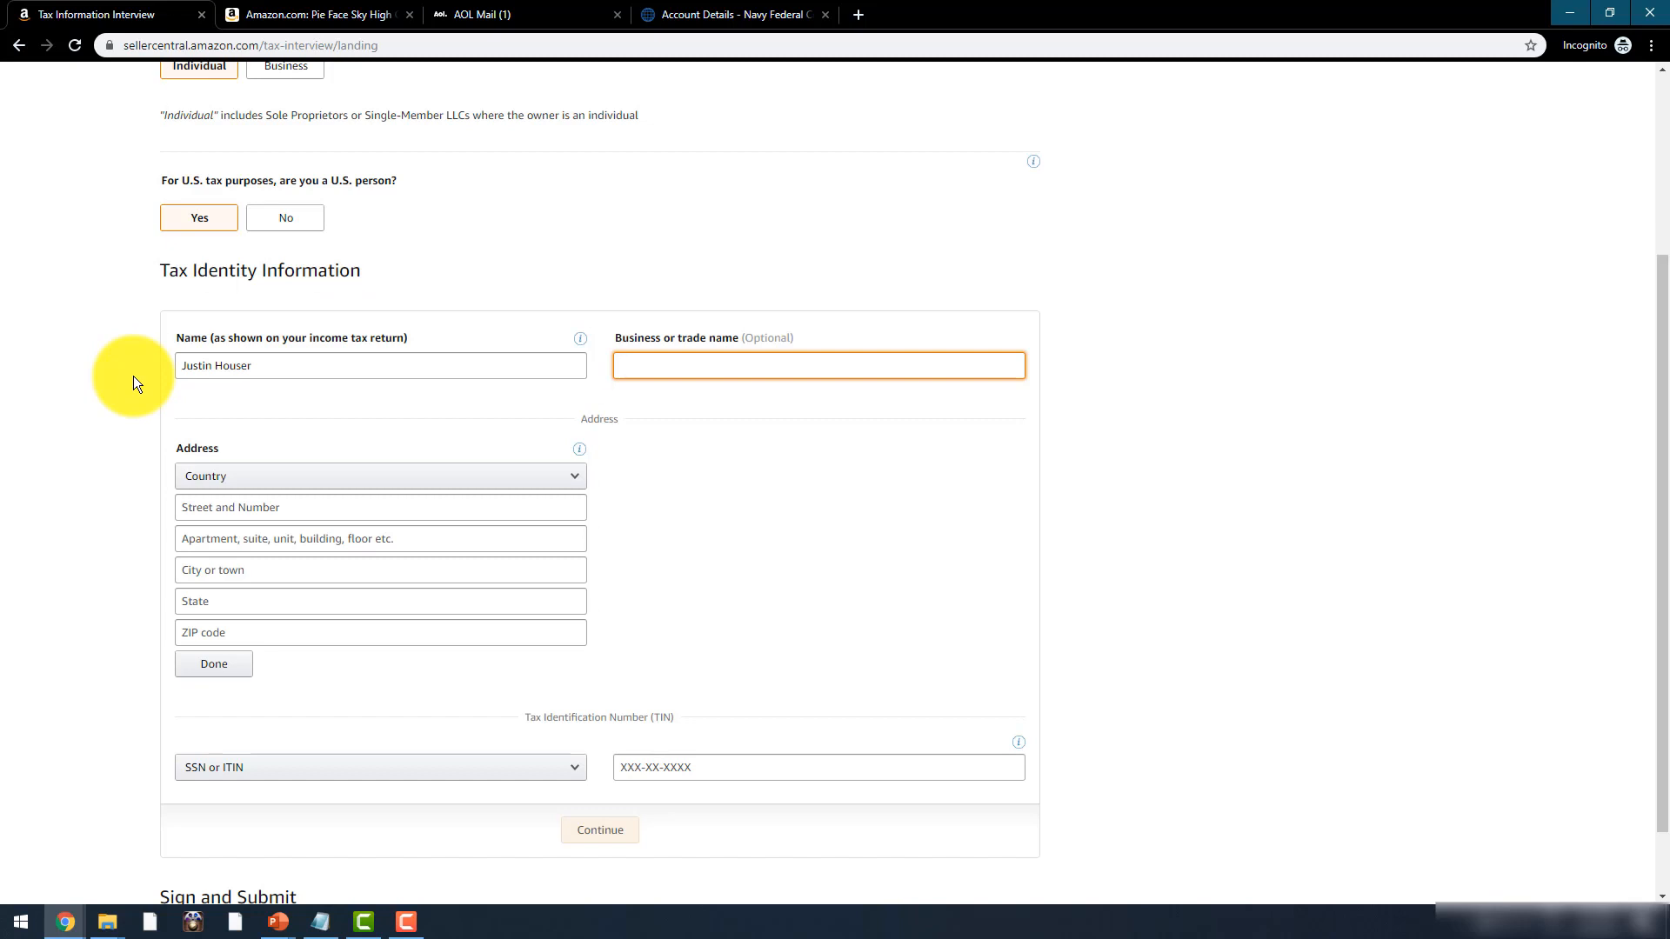
pyautogui.scroll(-1, 272, 699)
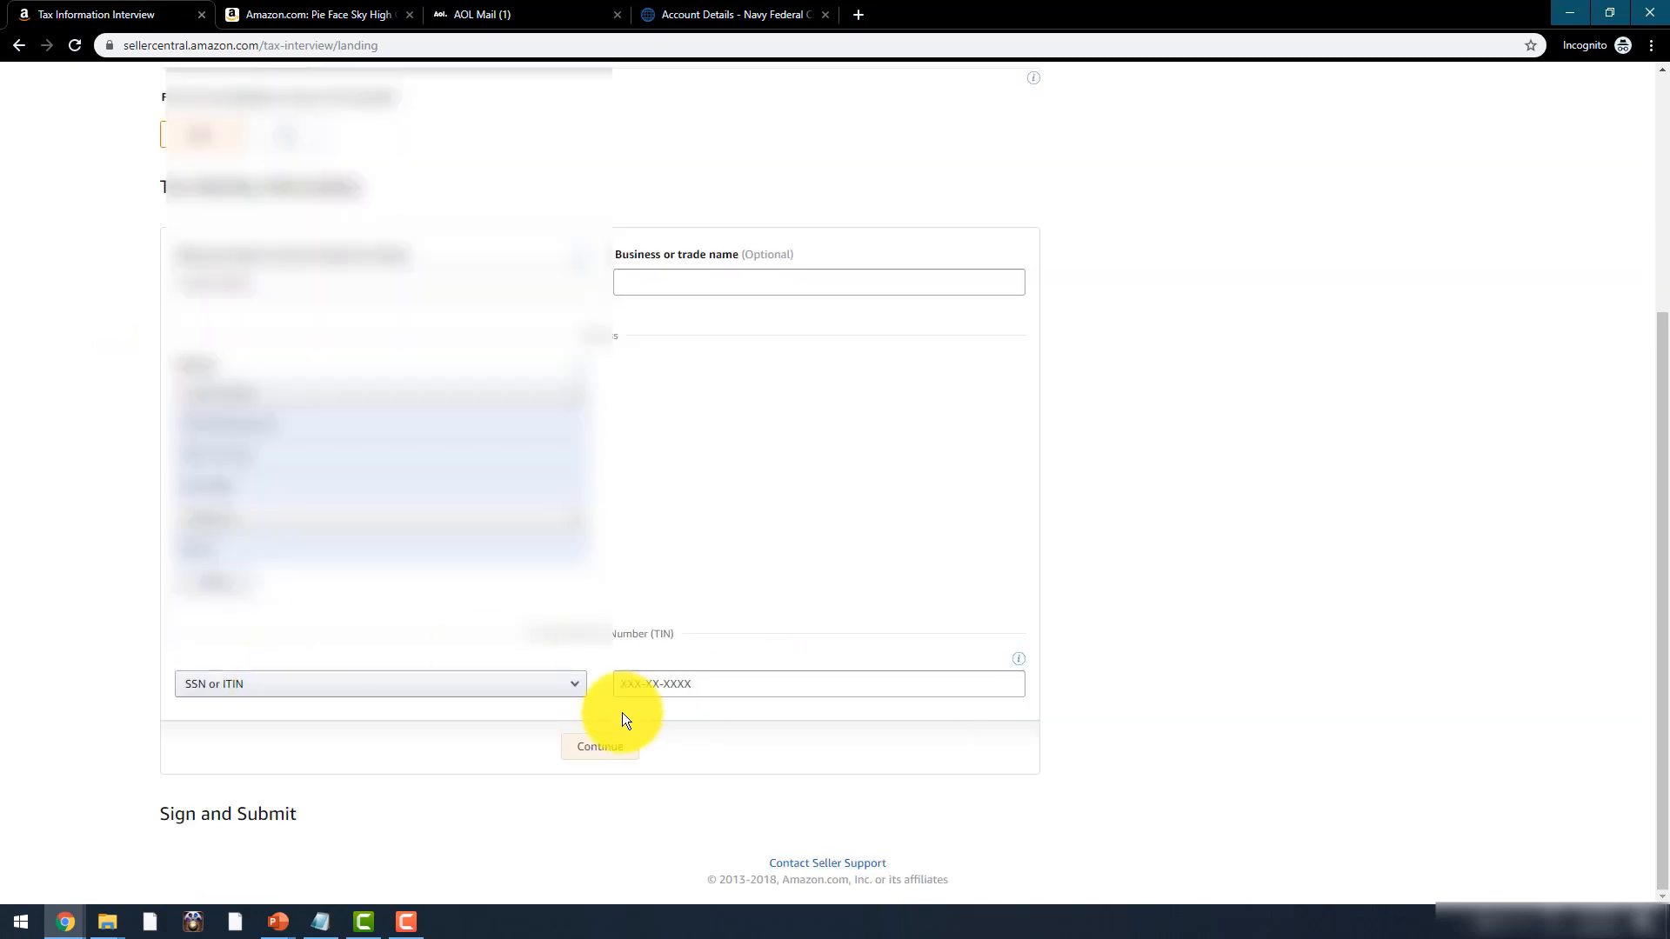
pyautogui.click(652, 684)
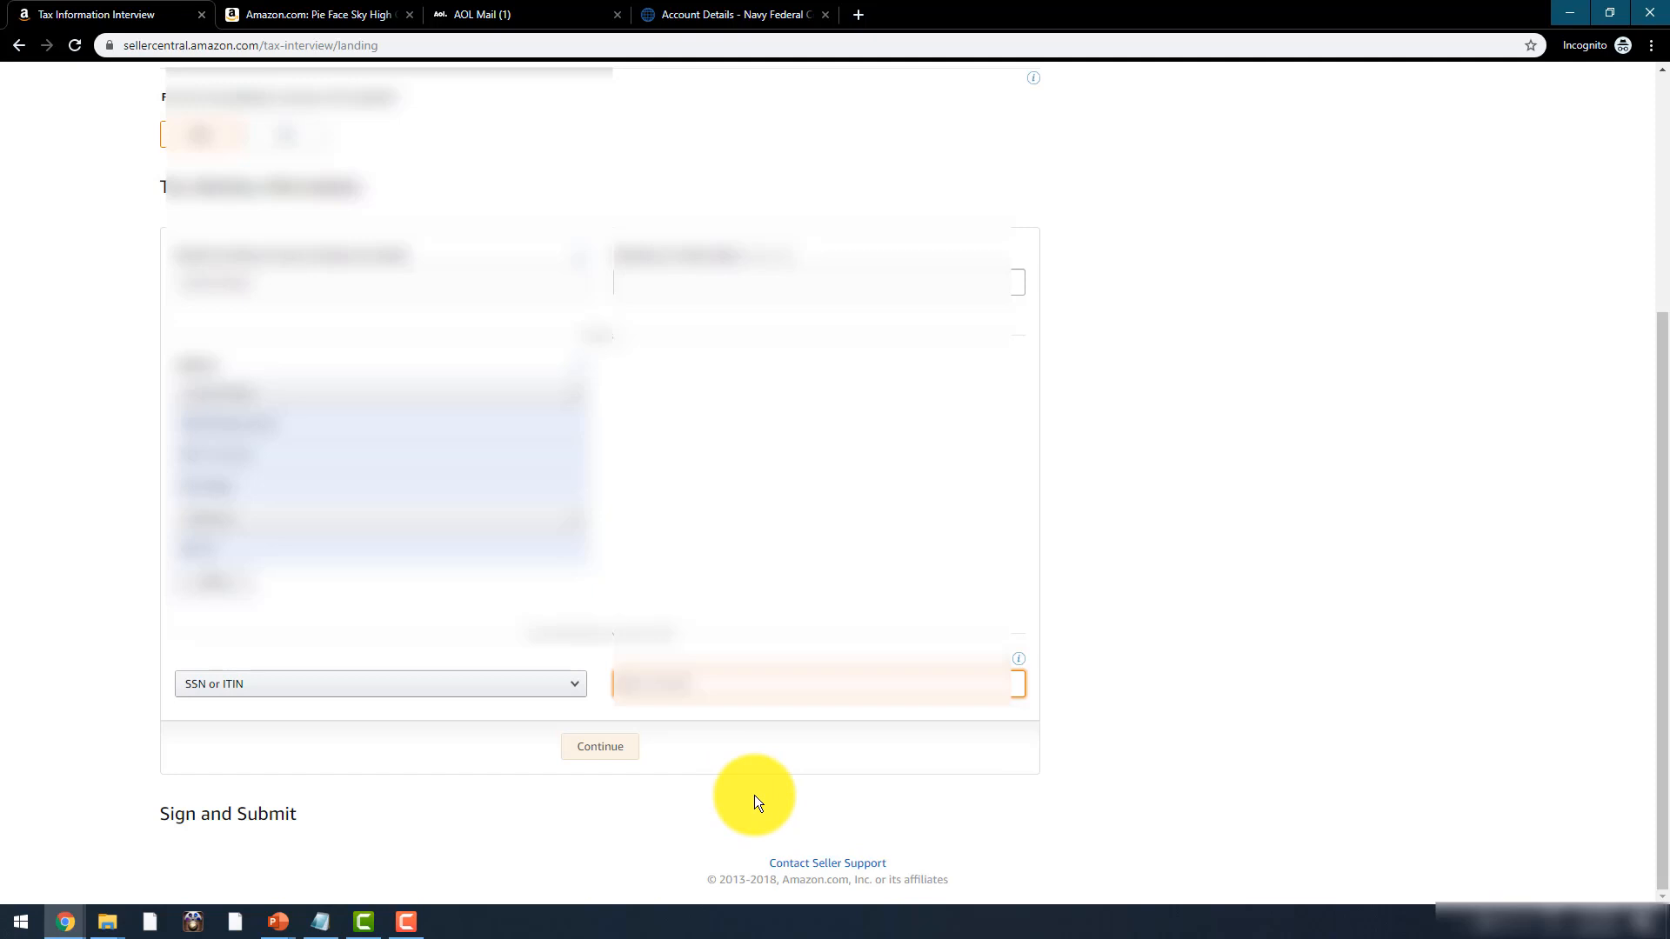
pyautogui.write('*********')
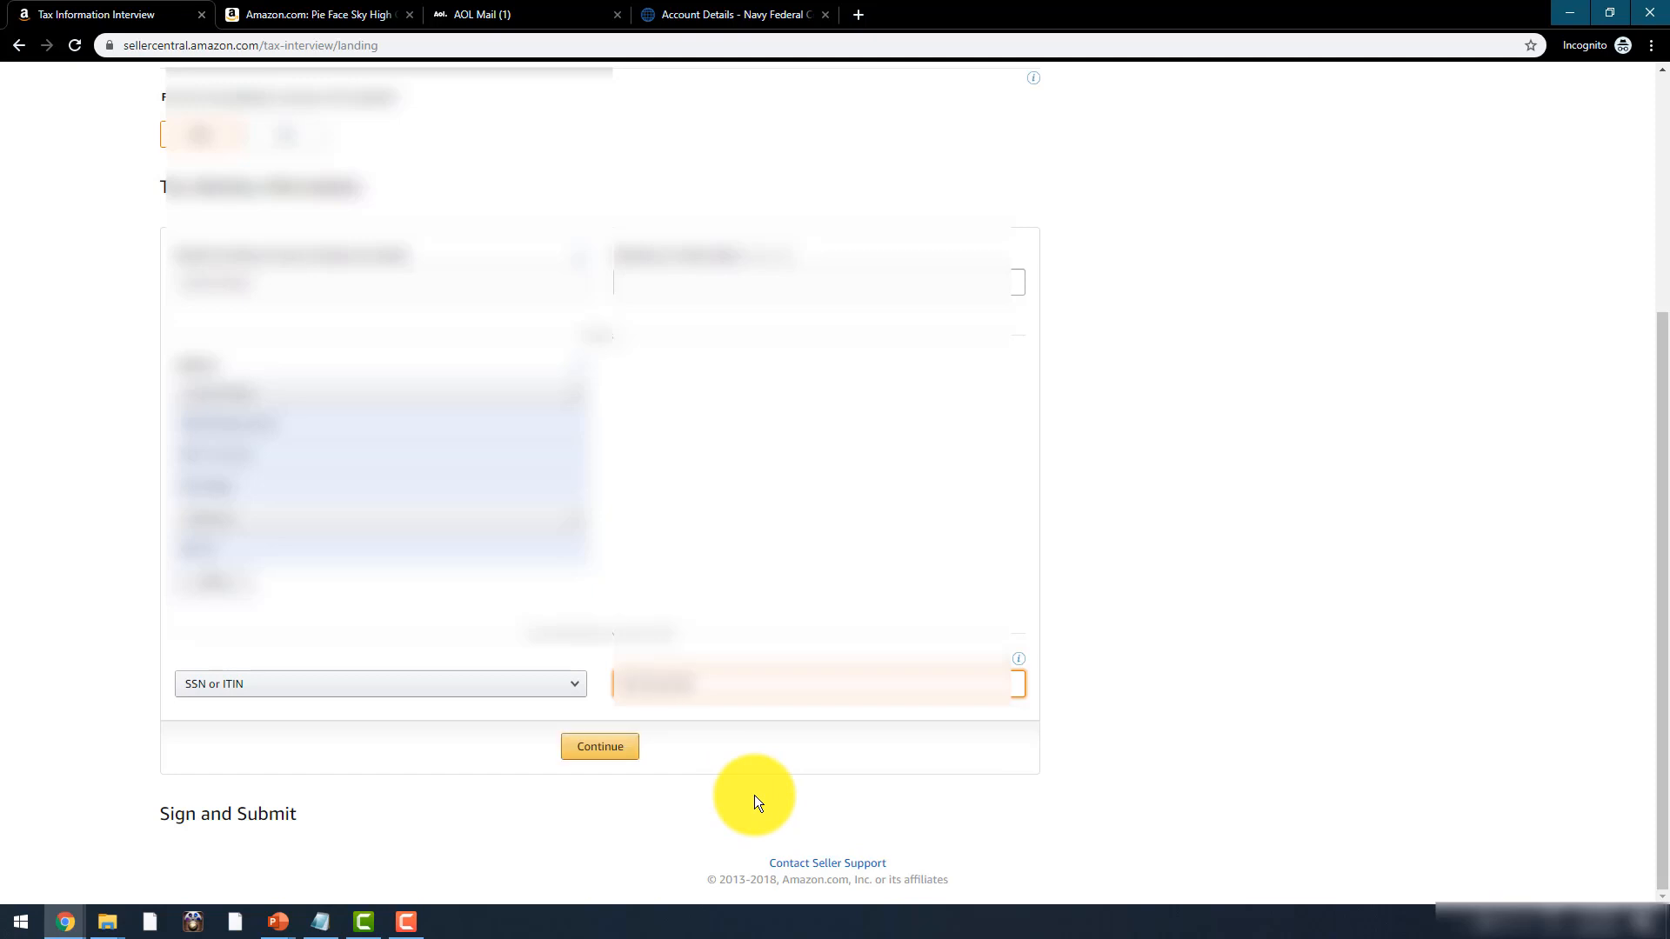
pyautogui.click(600, 747)
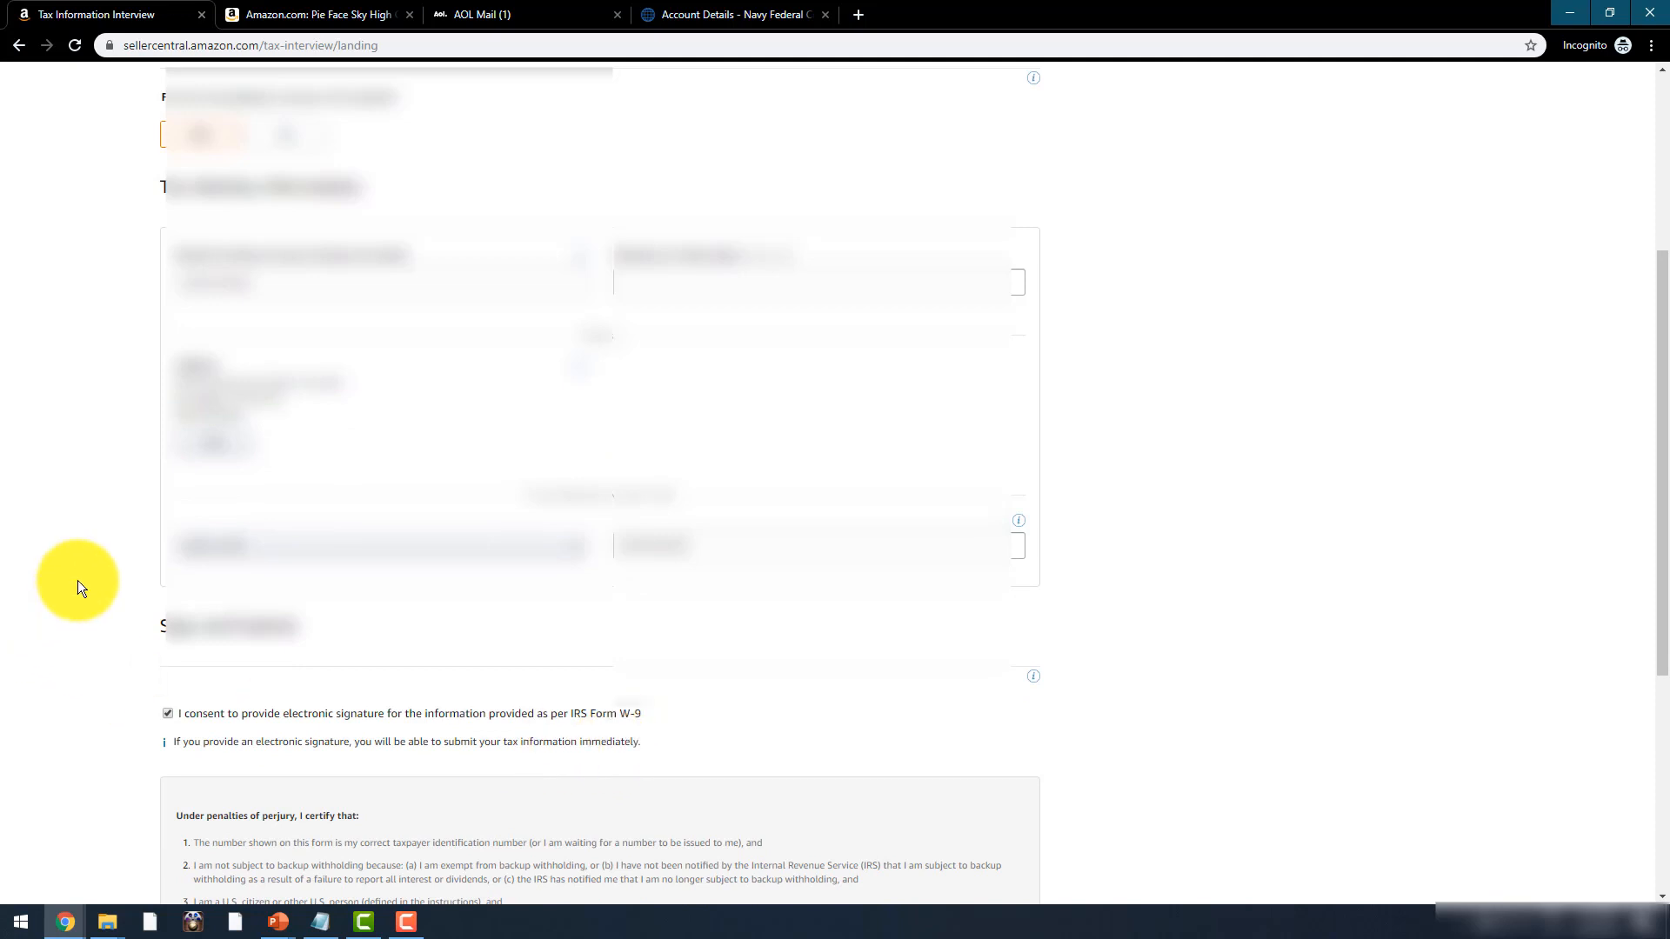
# - Sign the W-9 electronically with the seller's full name and save to preview it
pyautogui.scroll(-5, 76, 581)
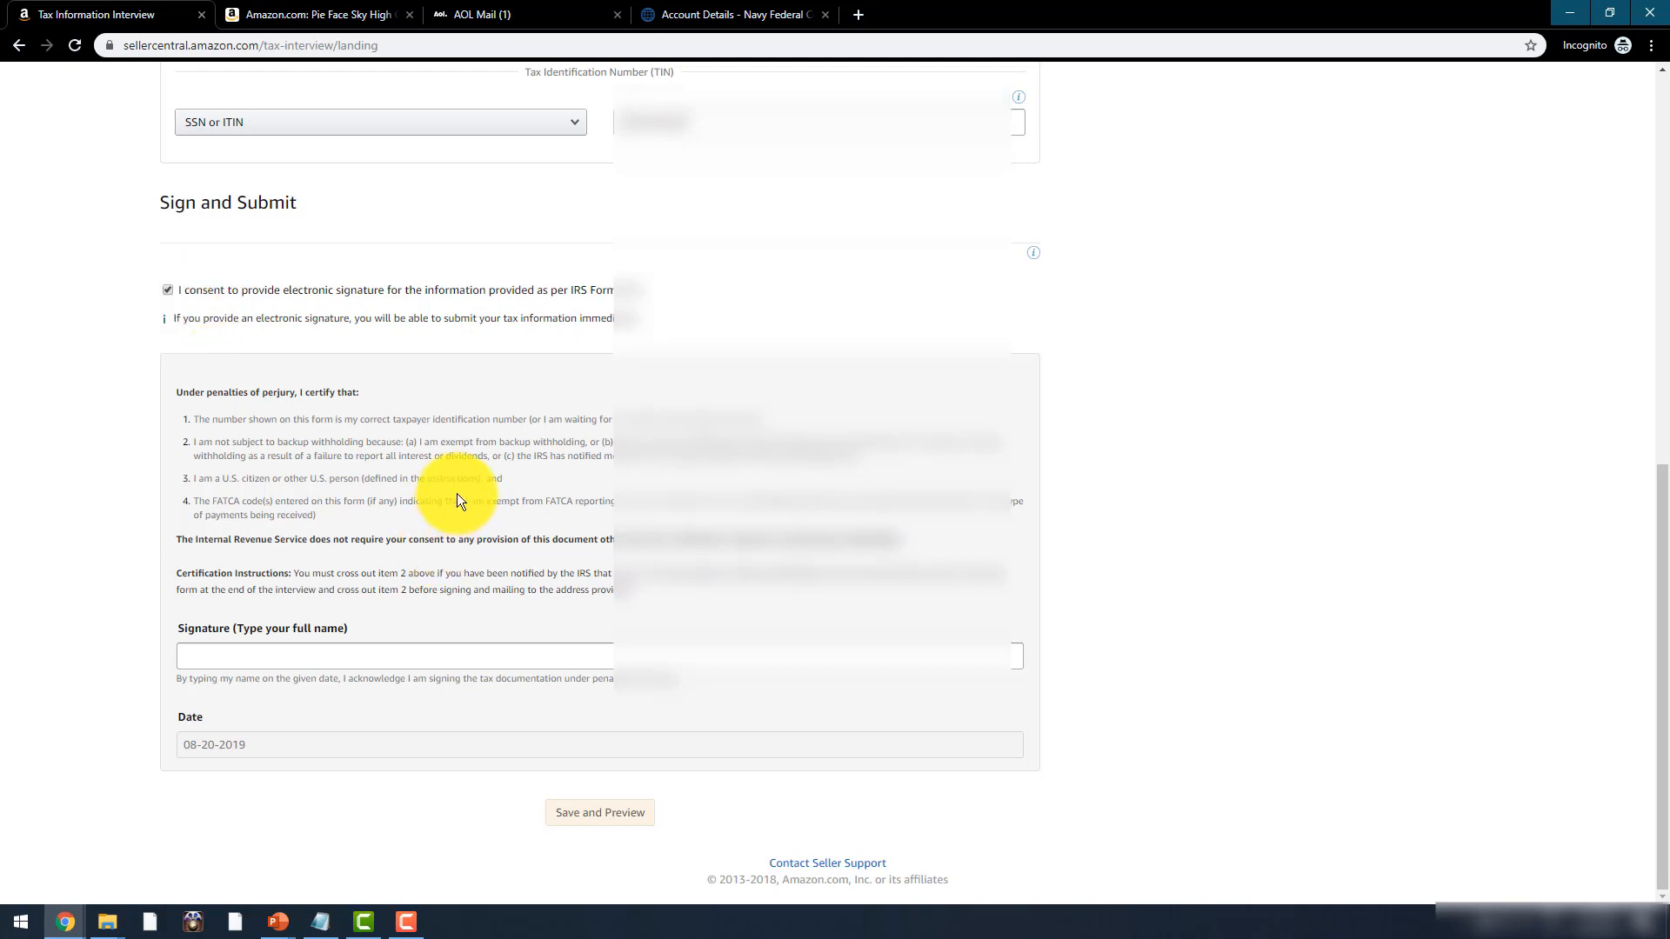
pyautogui.click(283, 659)
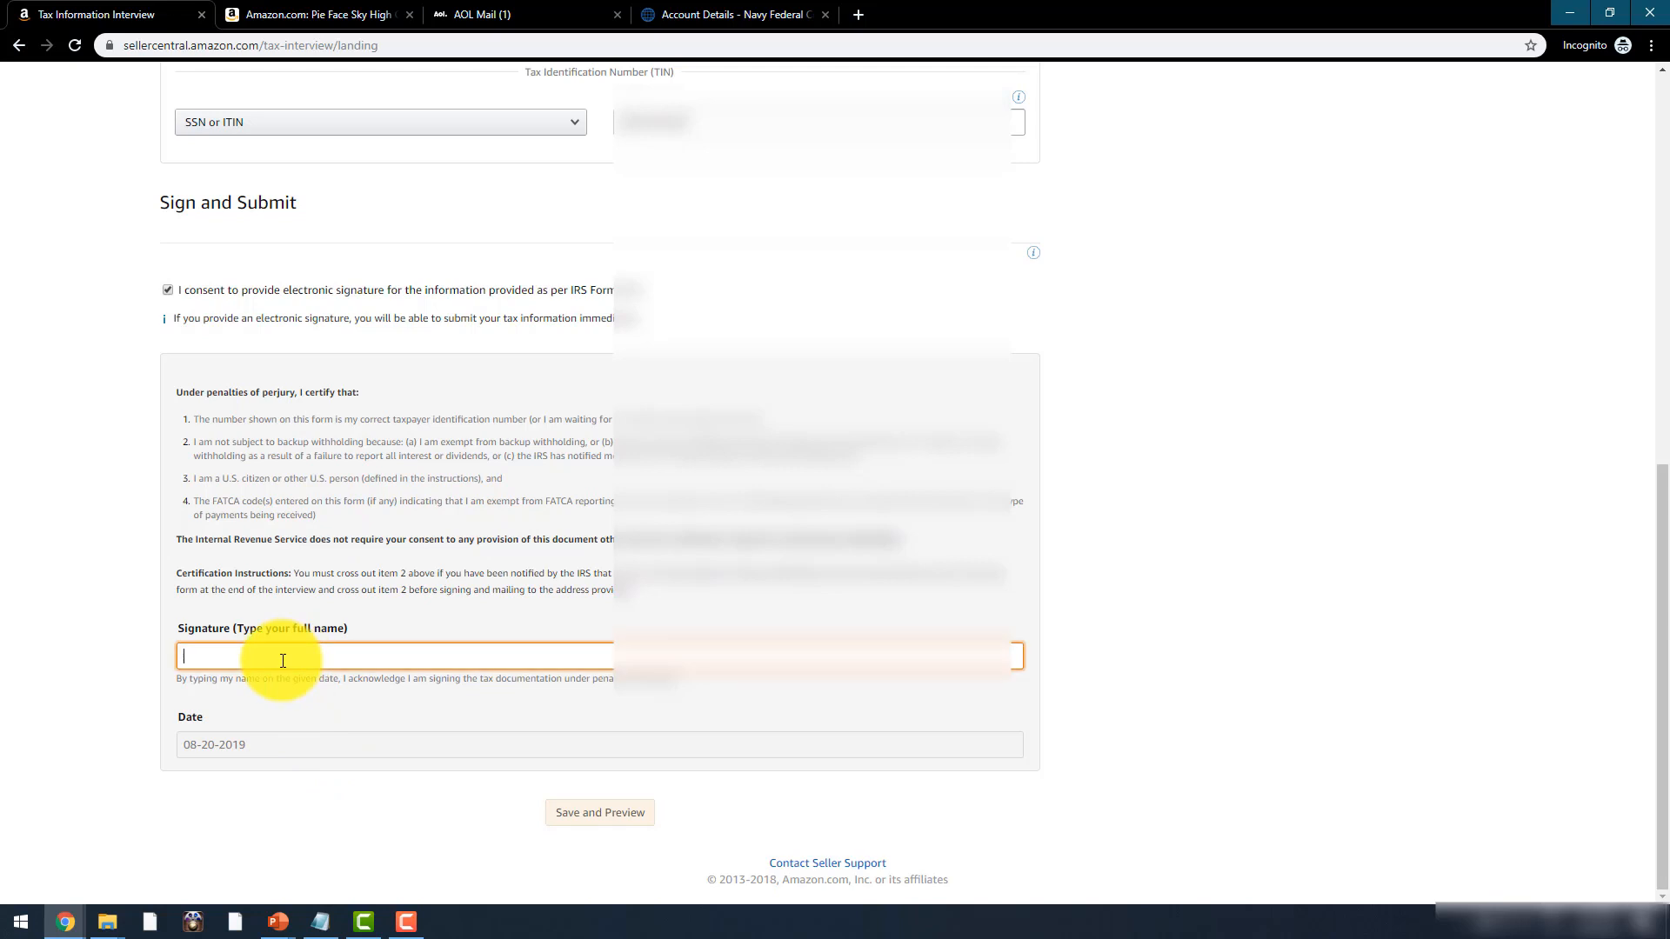
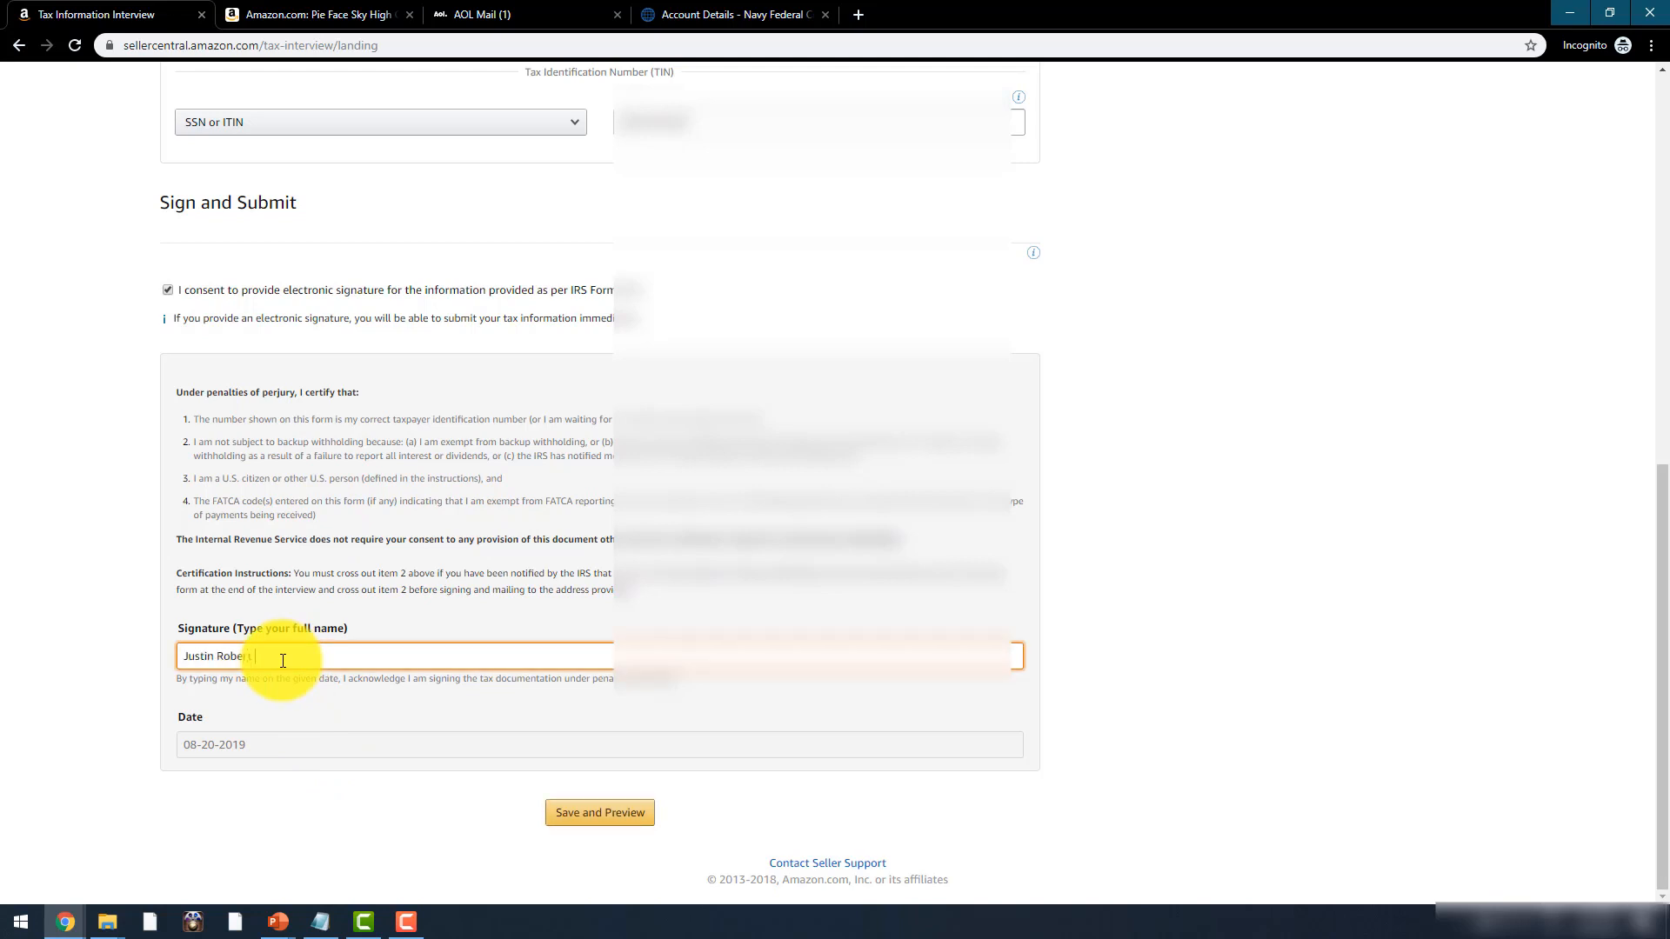
pyautogui.click(571, 813)
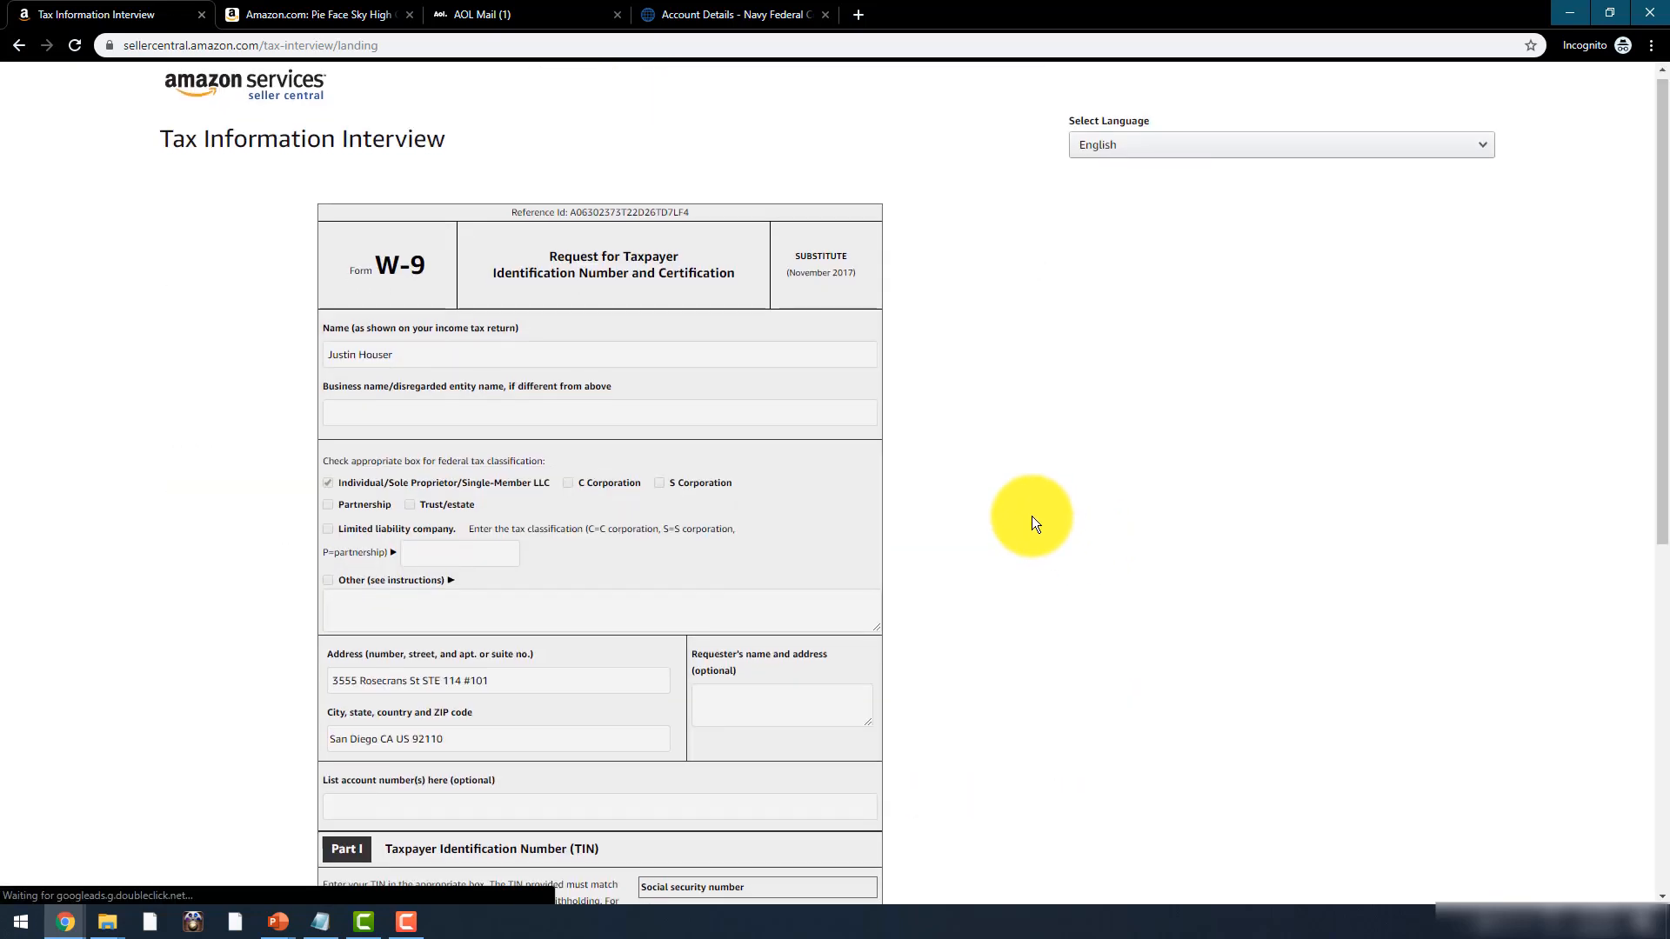
# - Submit the W-9 form and exit the tax interview
pyautogui.scroll(-7, 1031, 514)
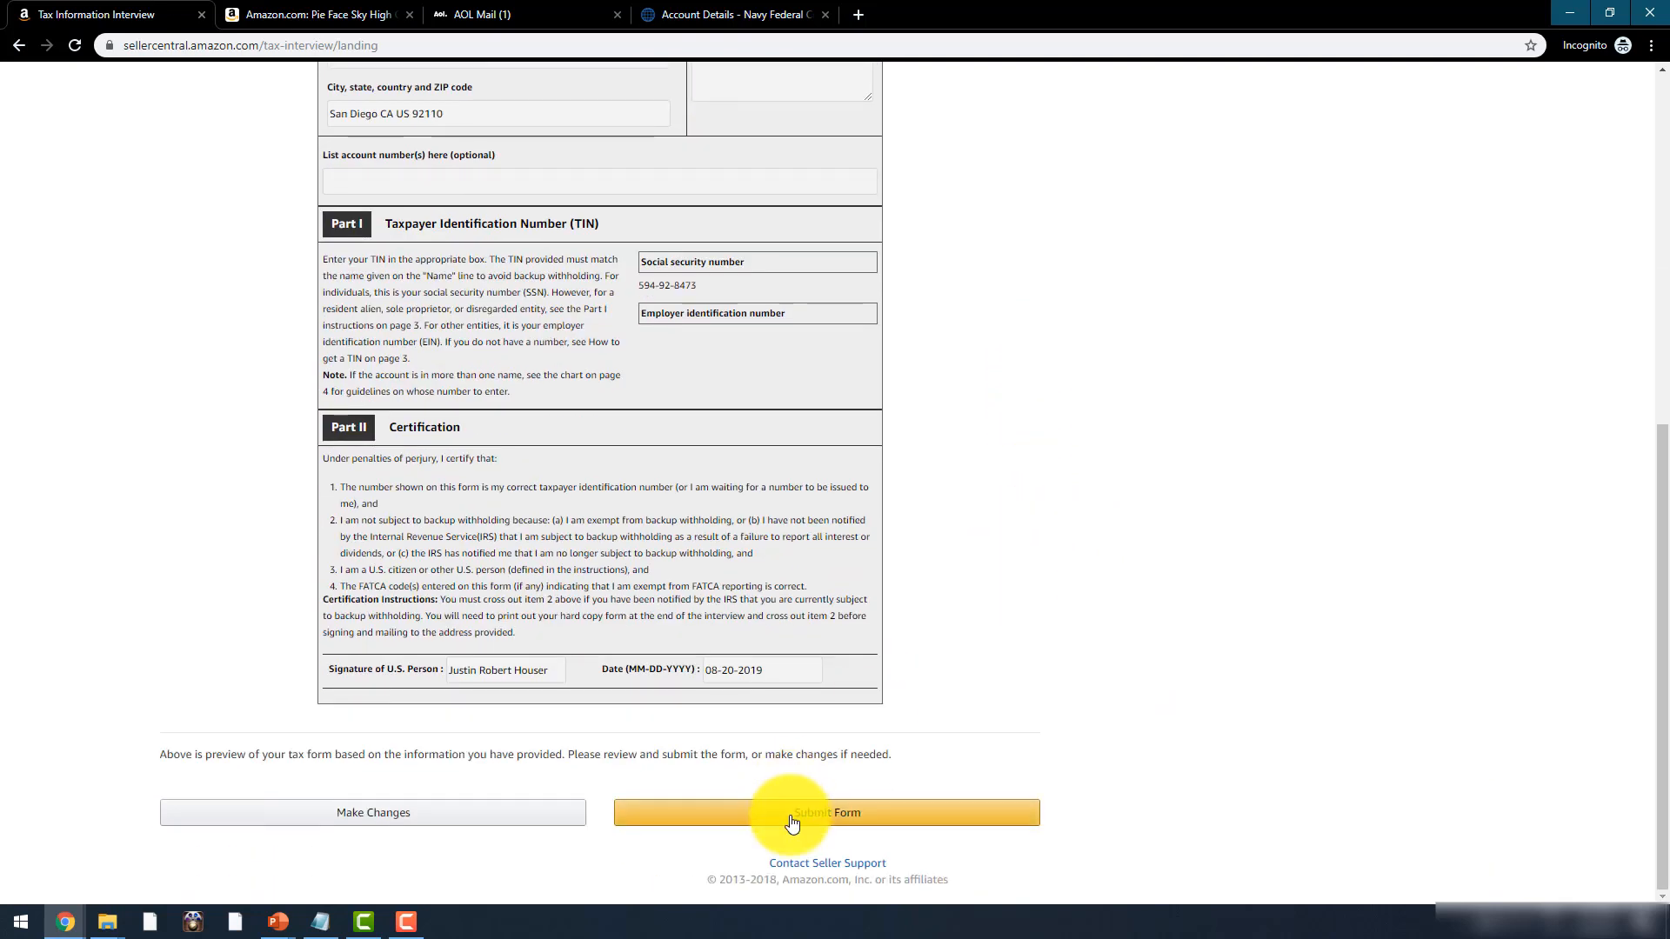
pyautogui.click(797, 814)
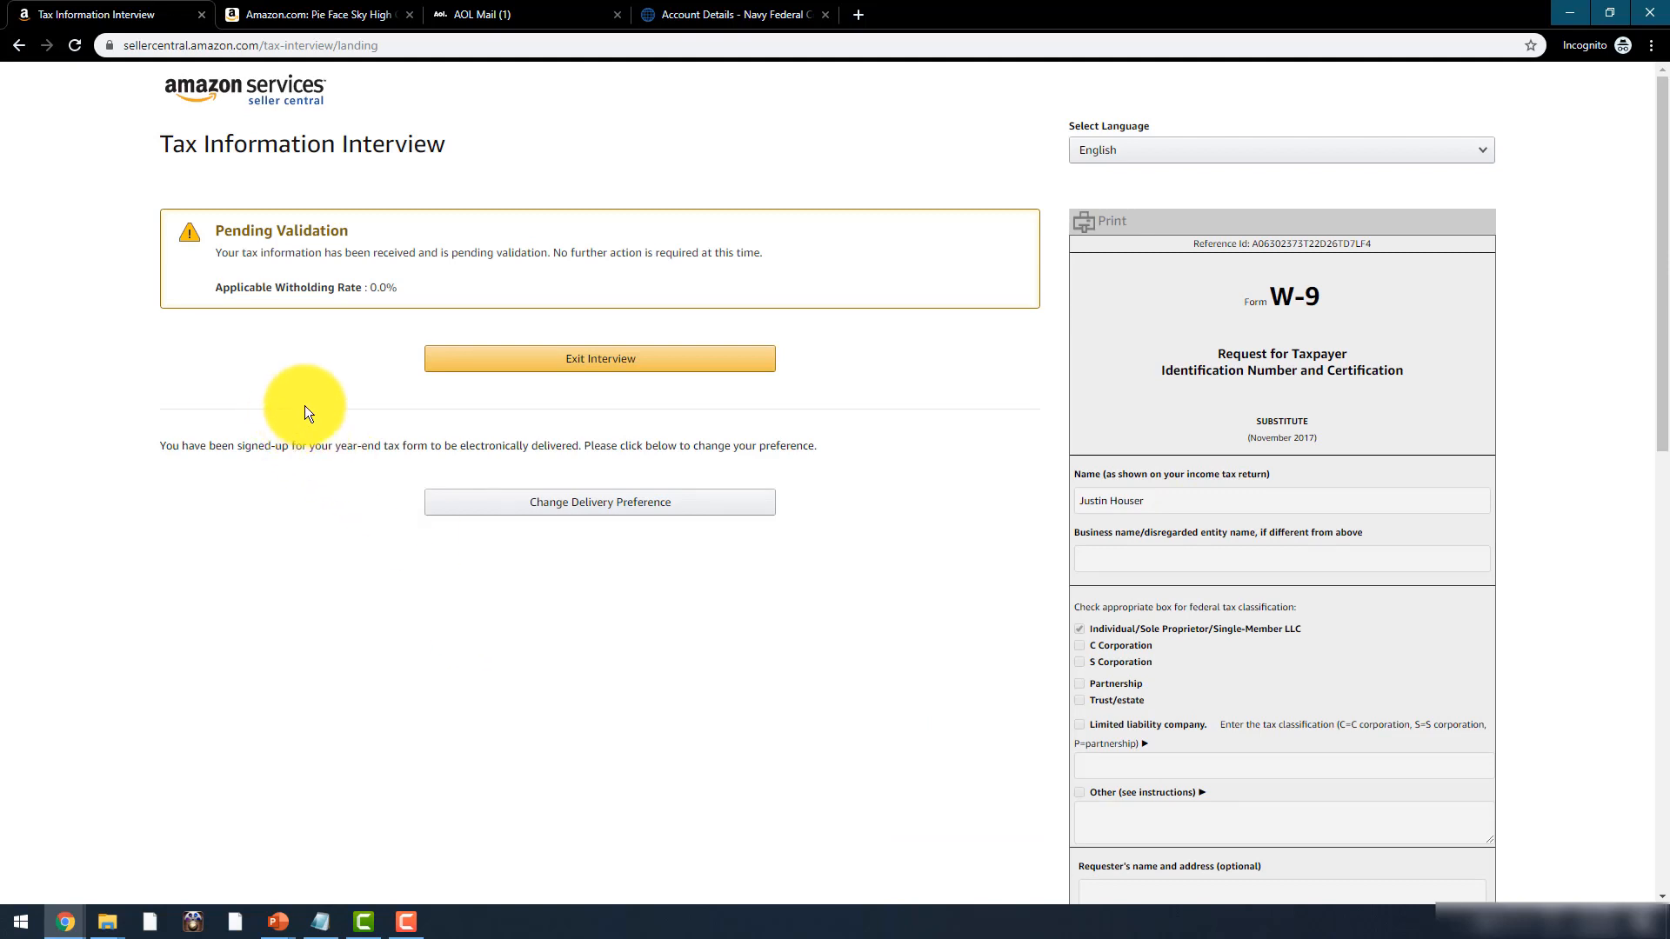
pyautogui.click(626, 365)
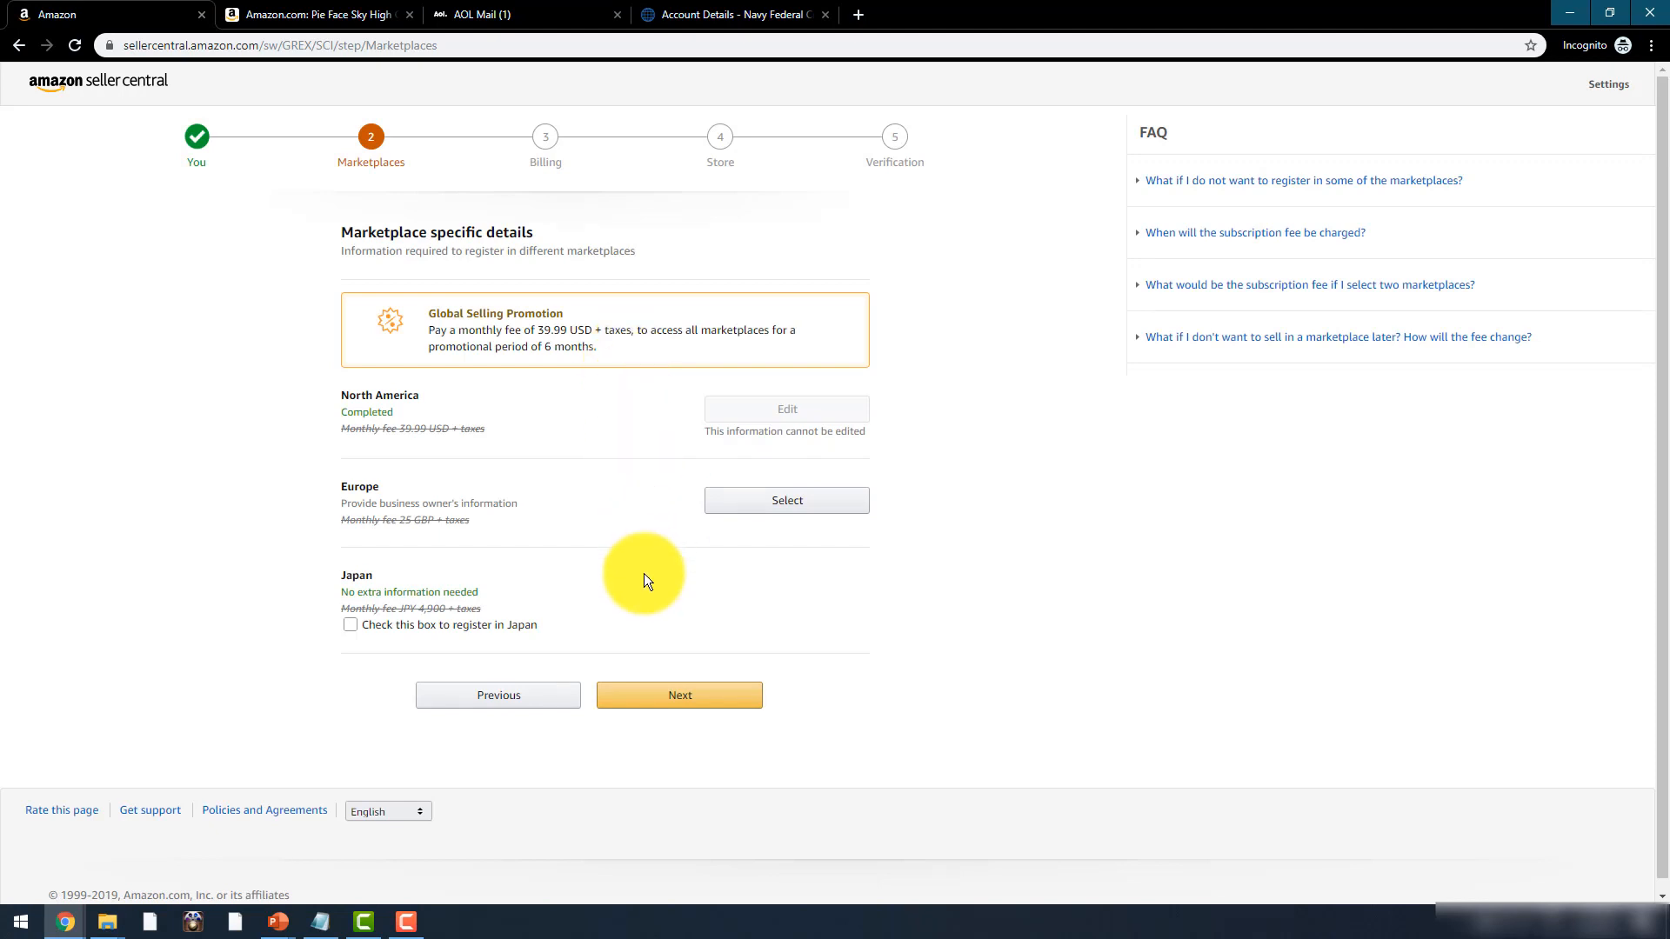
# - Continue to Billing and enter the credit card number for the 39.99 USD monthly plan
pyautogui.click(664, 702)
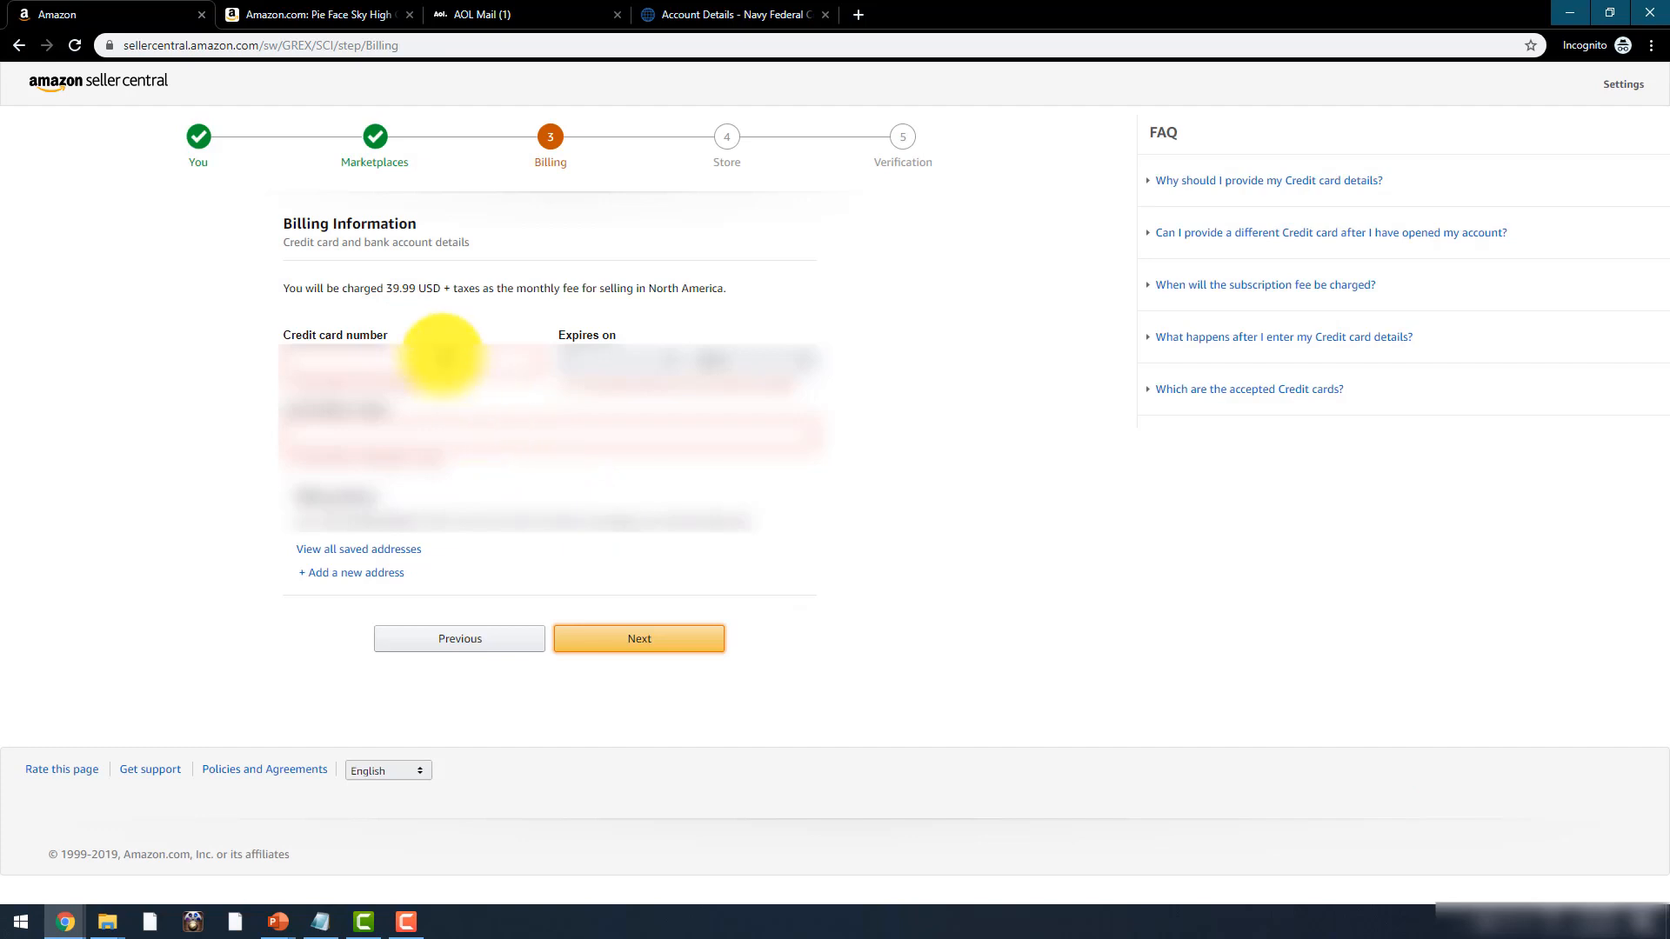
pyautogui.click(442, 357)
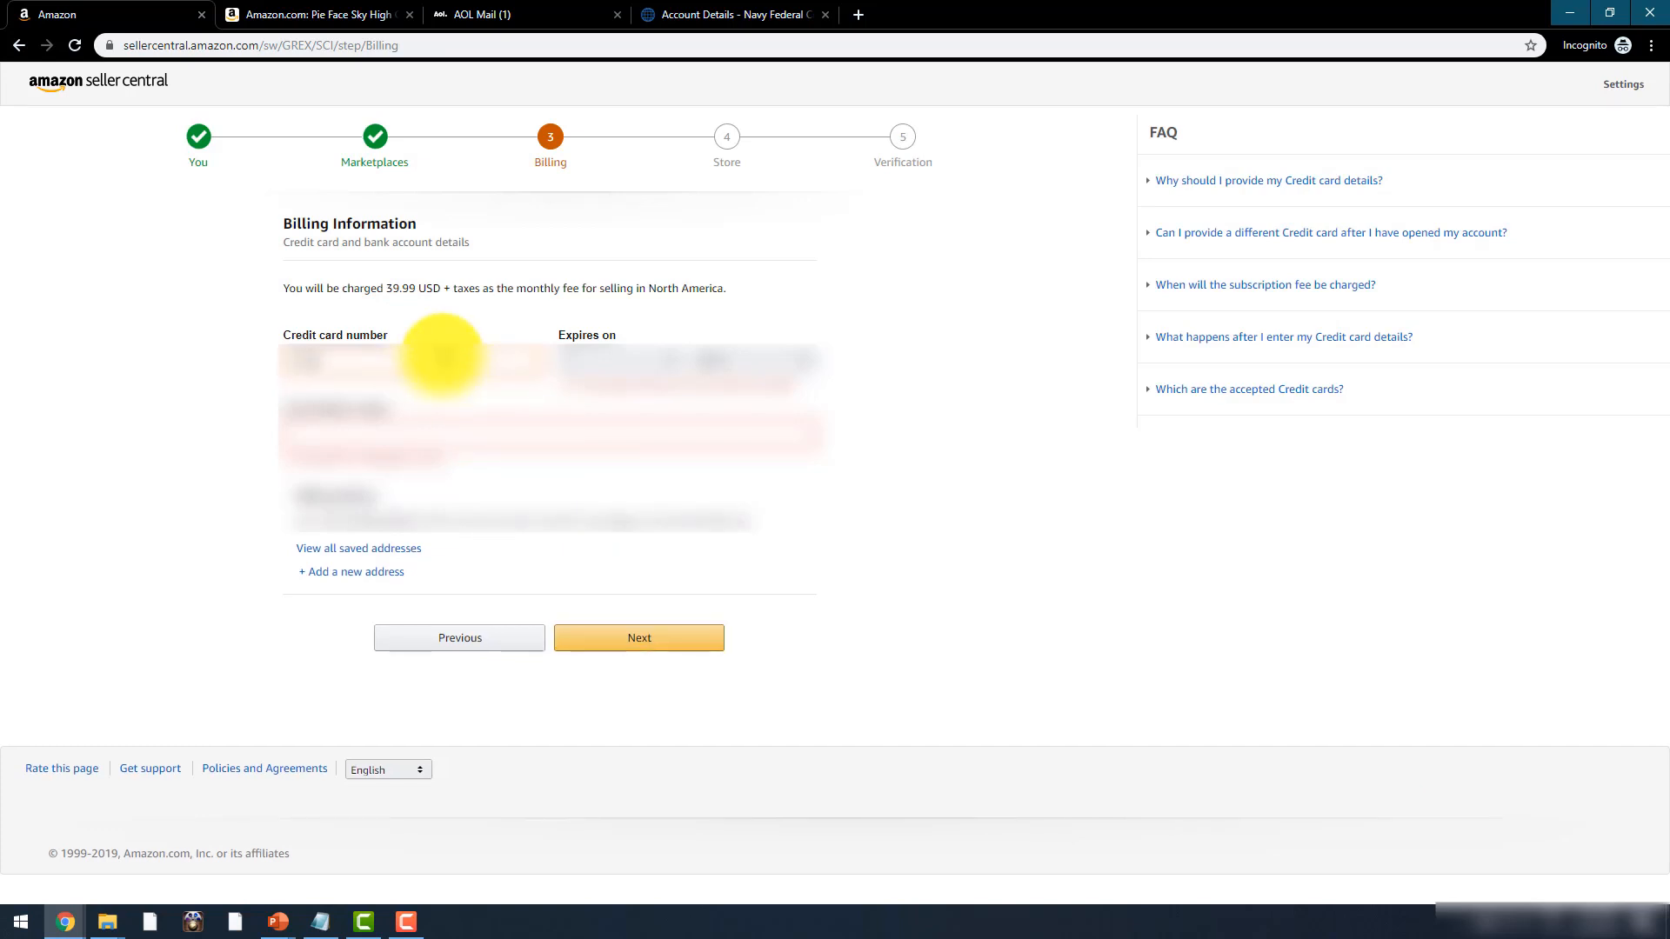
pyautogui.click(564, 422)
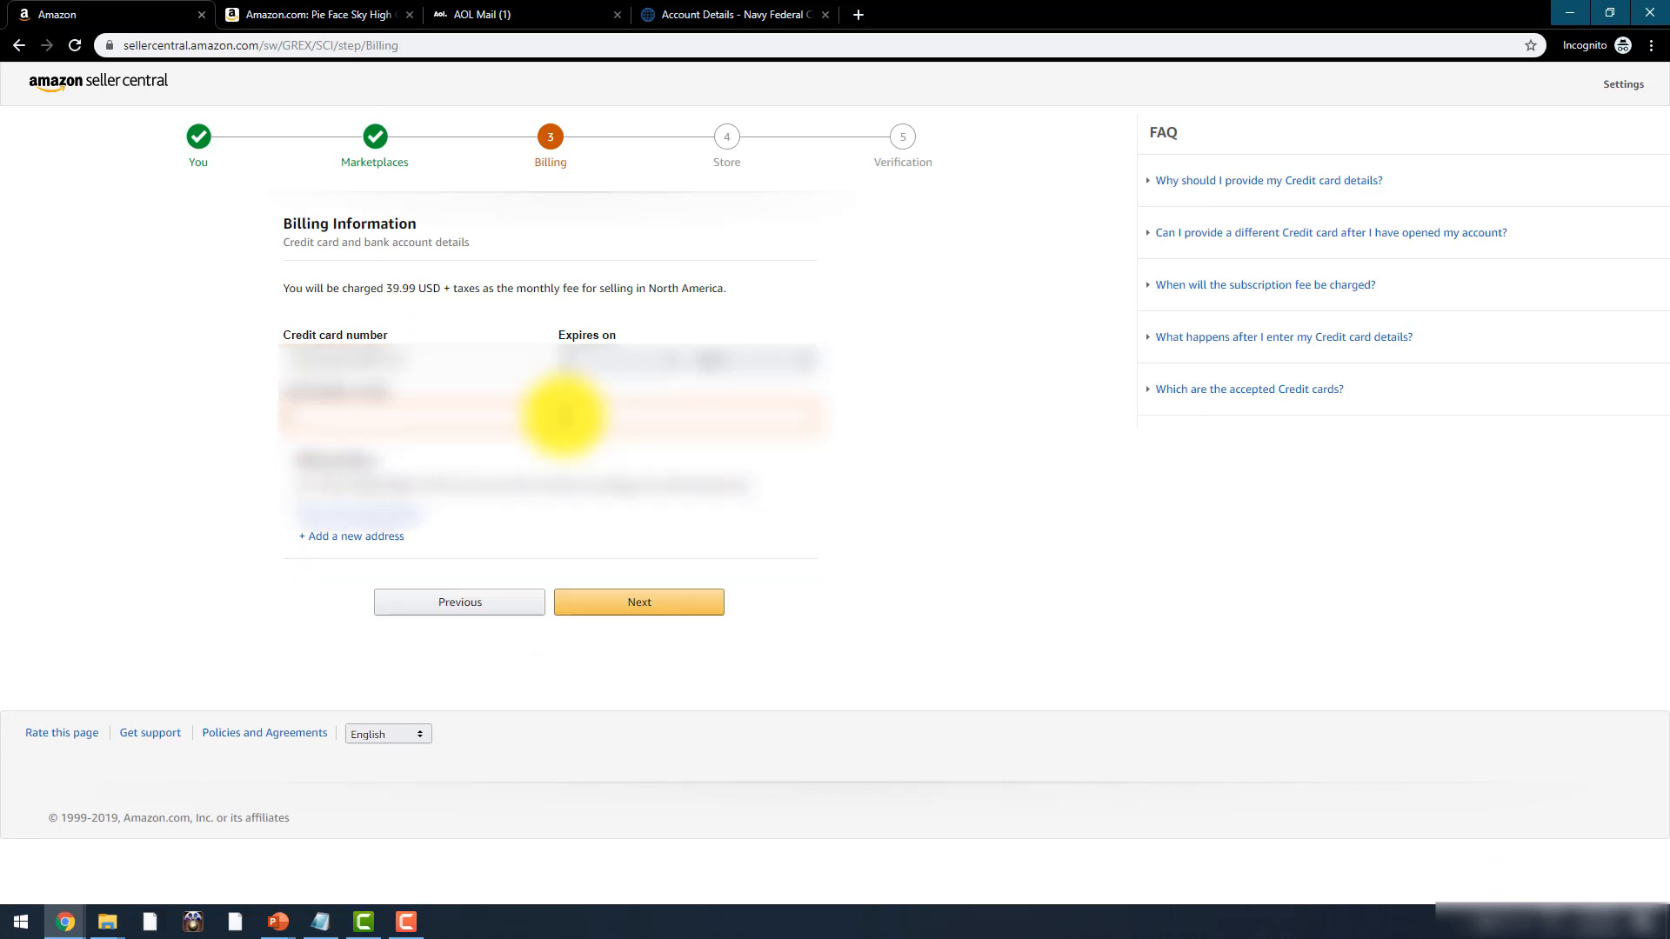
pyautogui.write('**************')
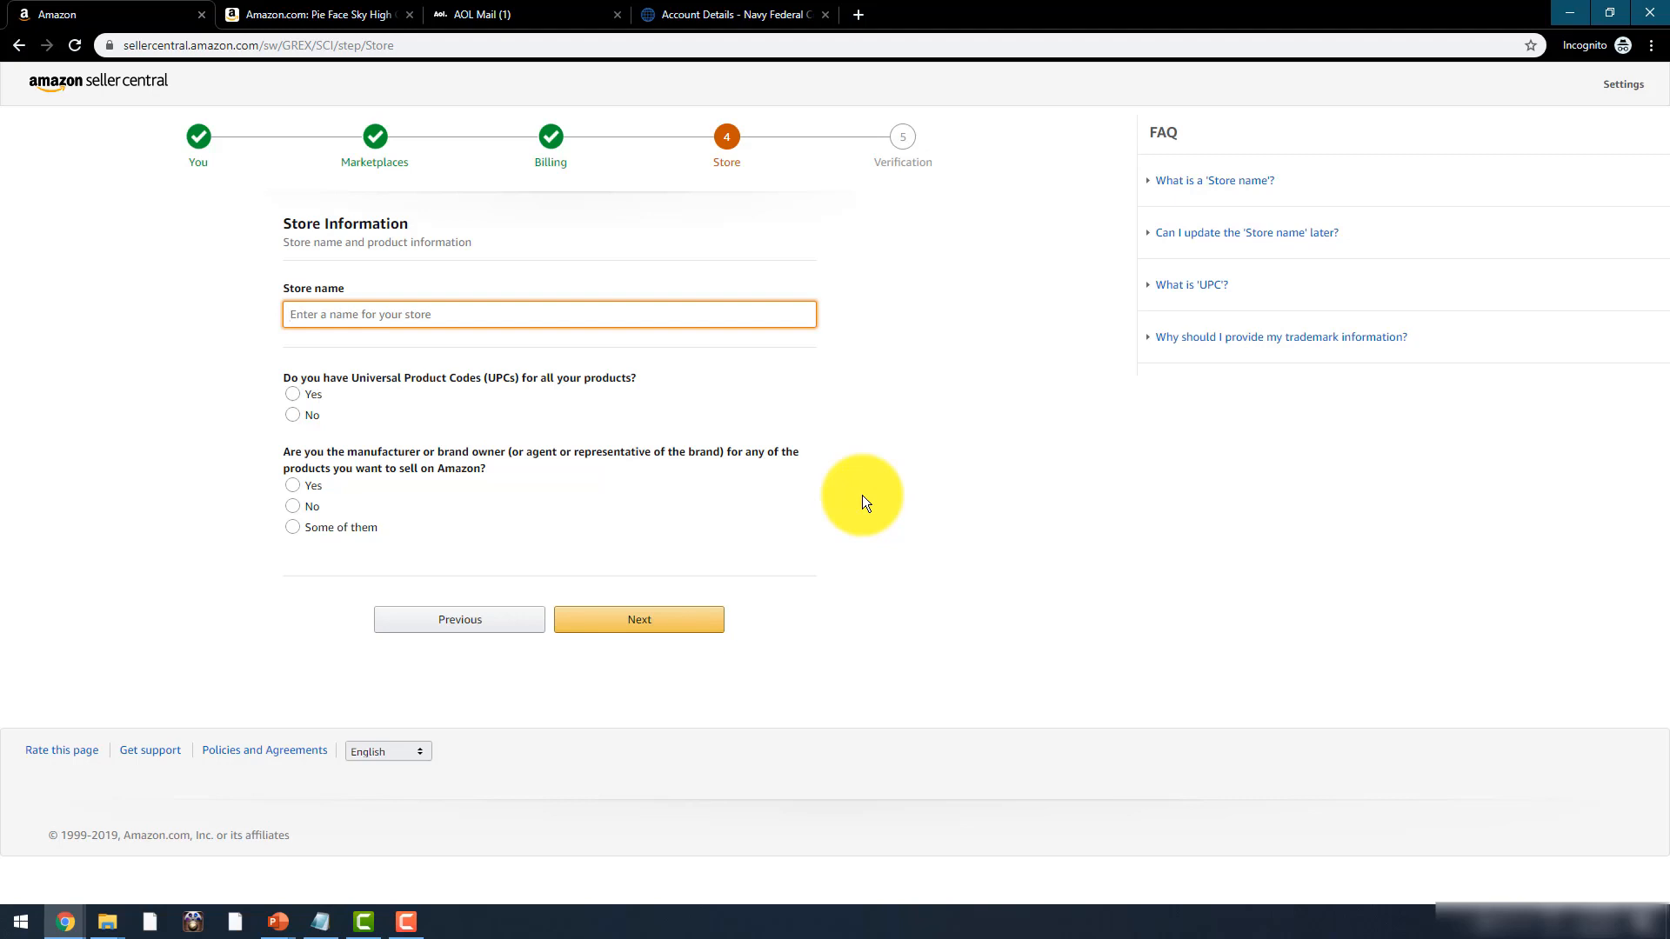
# - Enter the store name, answer No to having UPCs for all products, and submit the store information
pyautogui.write("Justin's Financial Store")
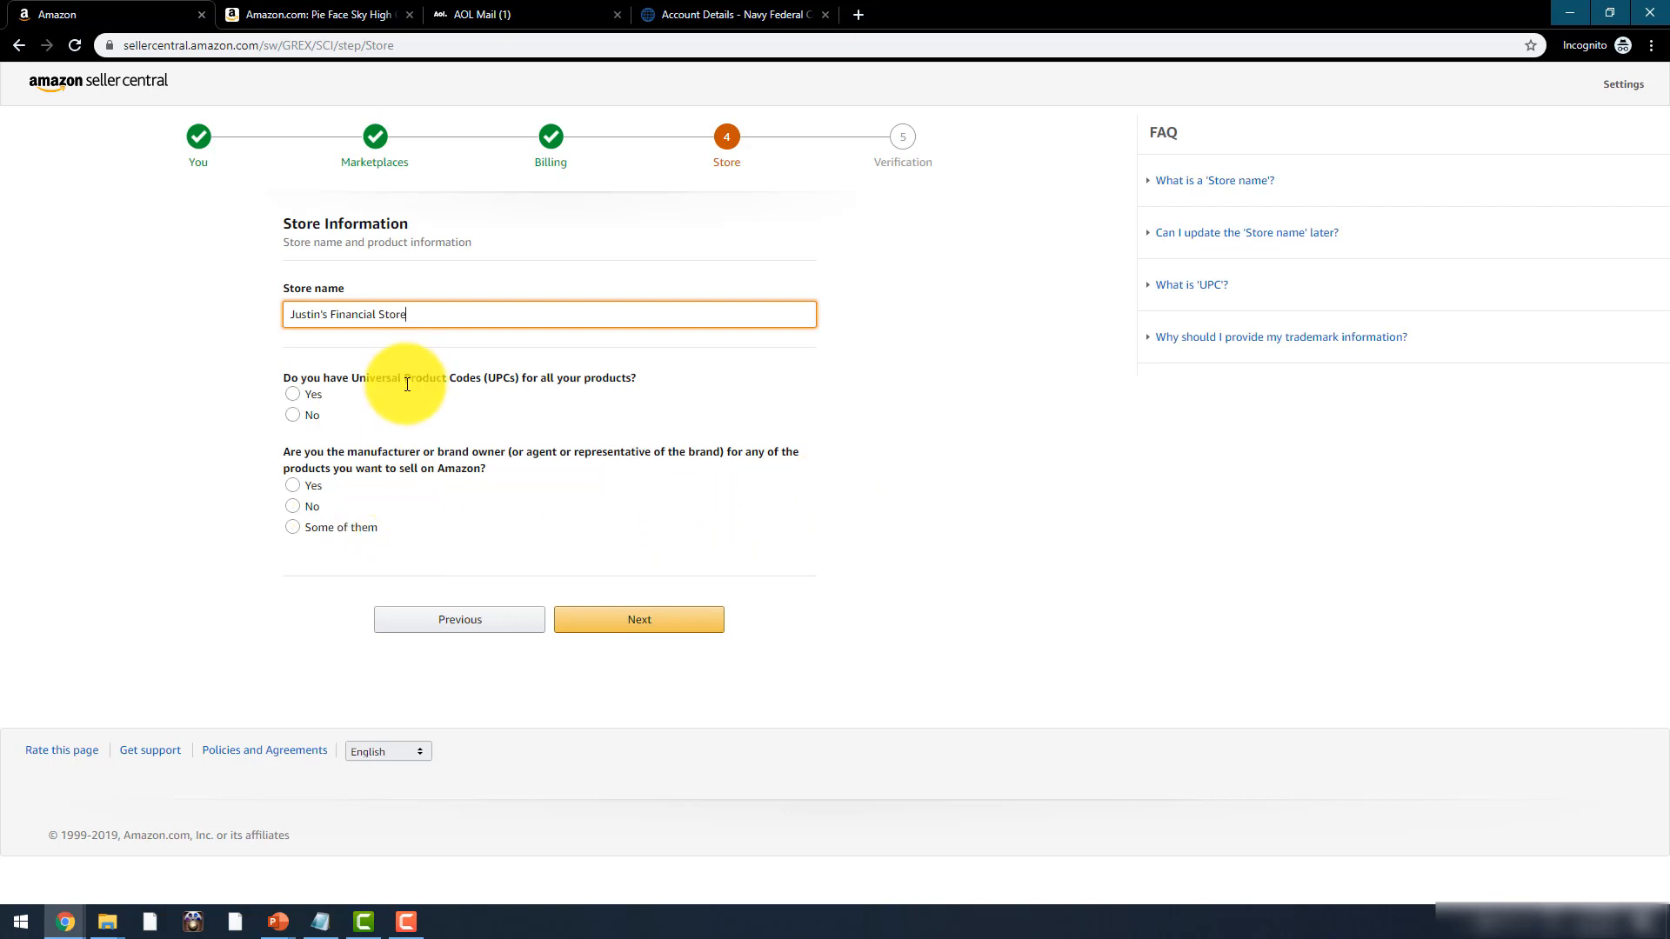
pyautogui.click(294, 416)
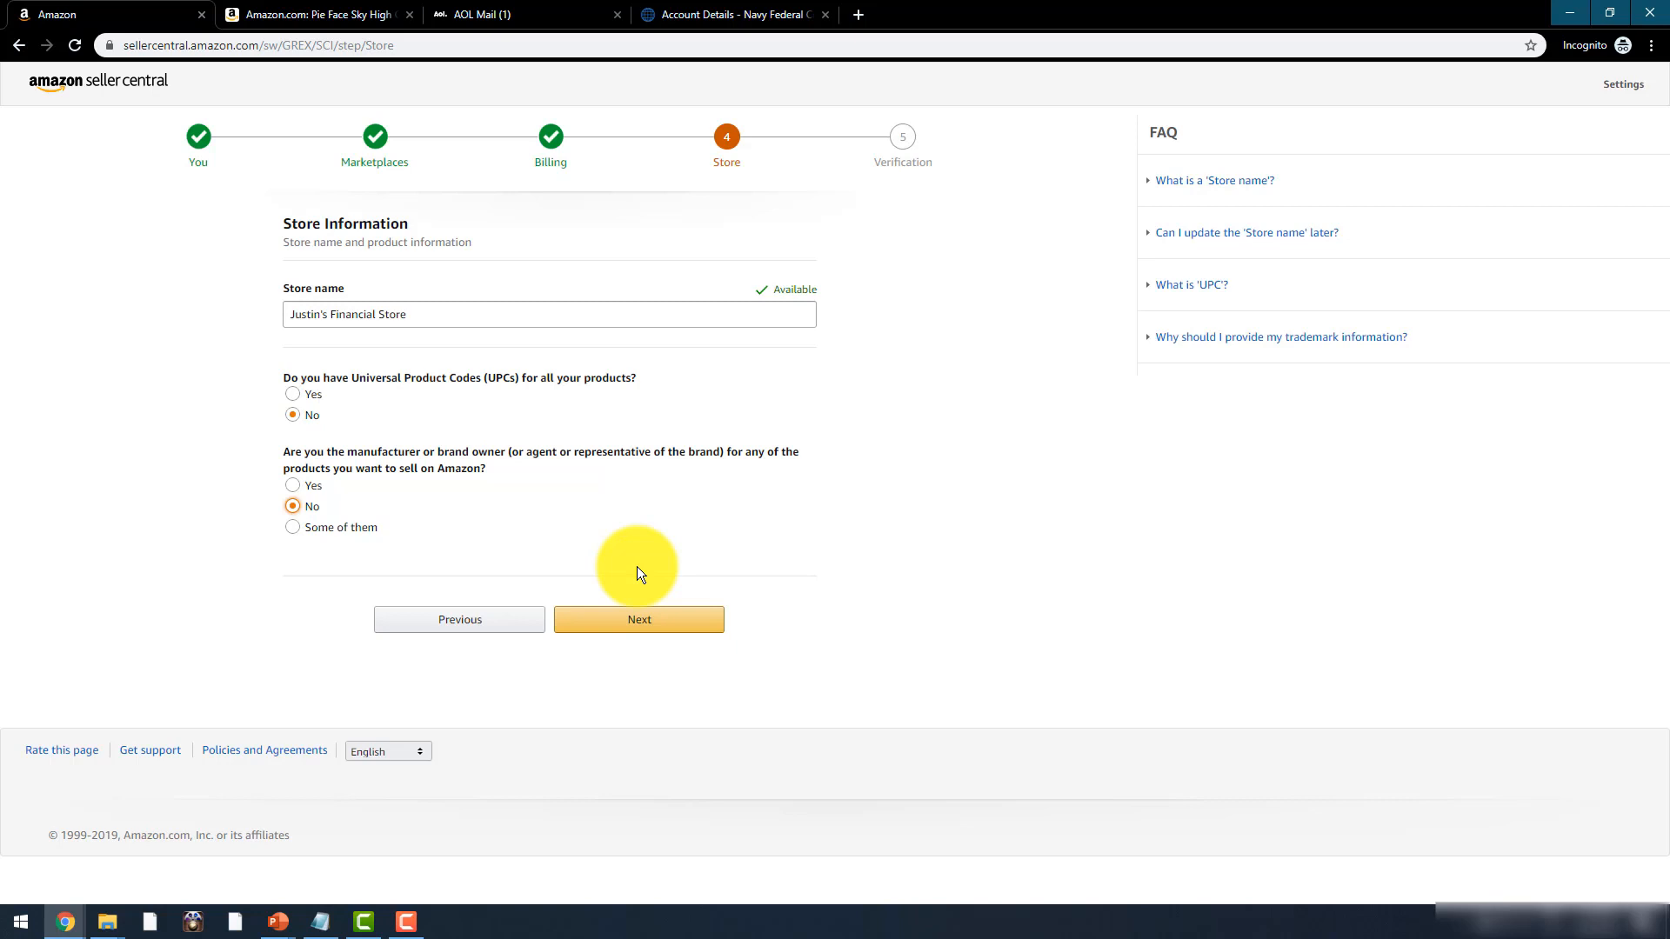
pyautogui.click(654, 617)
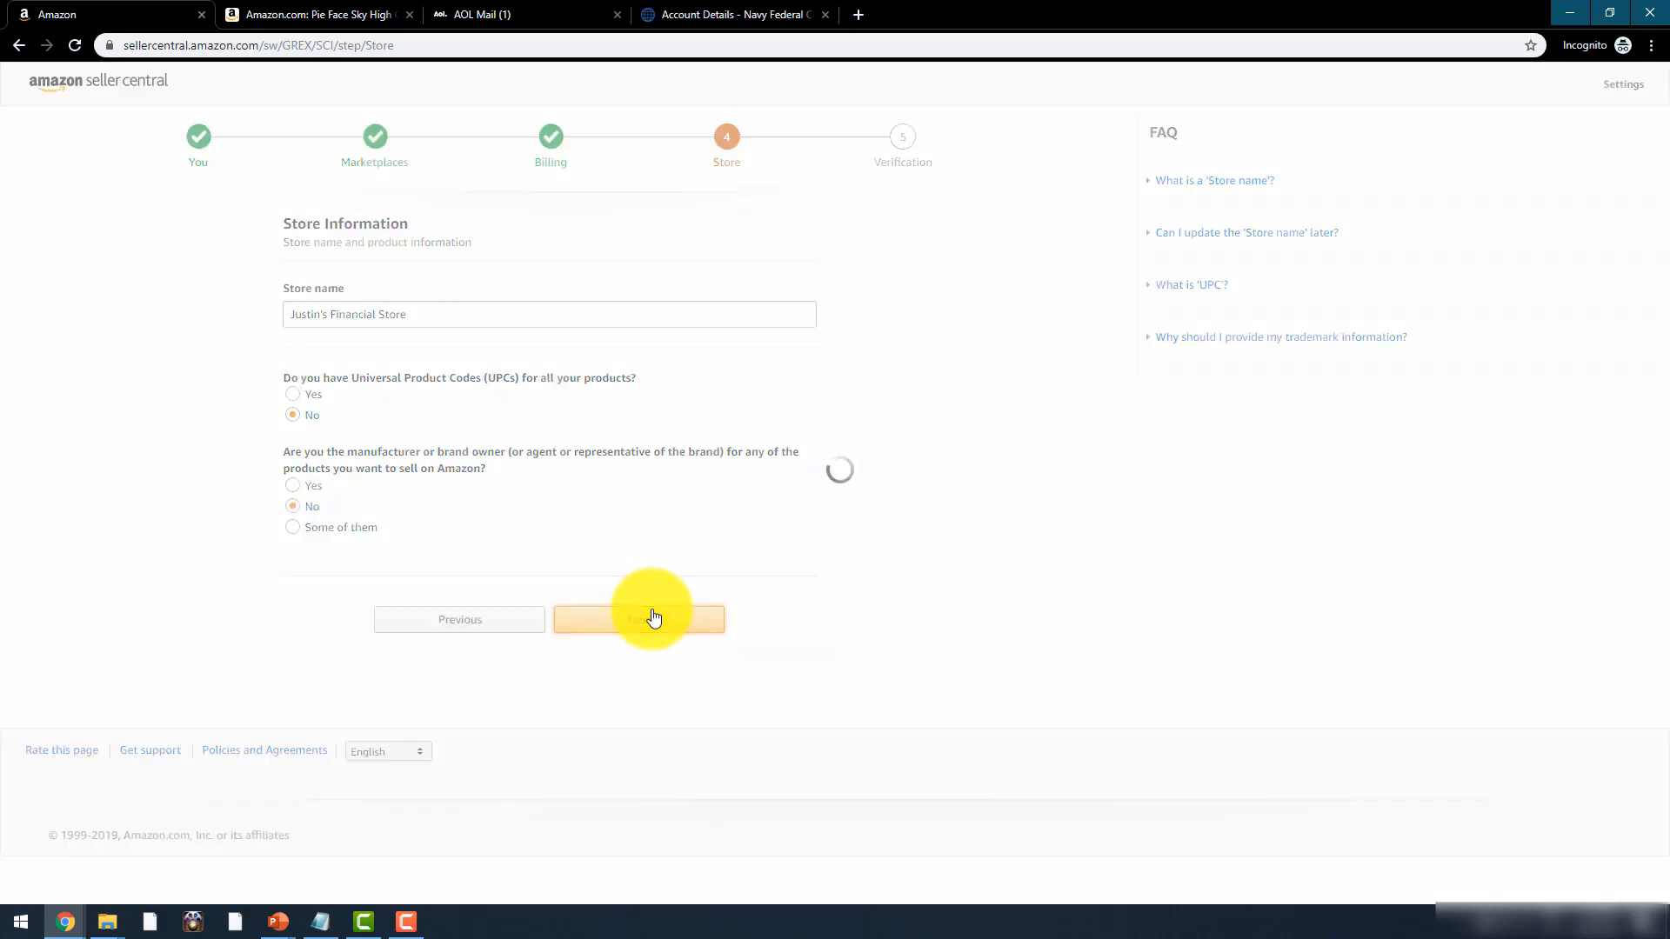